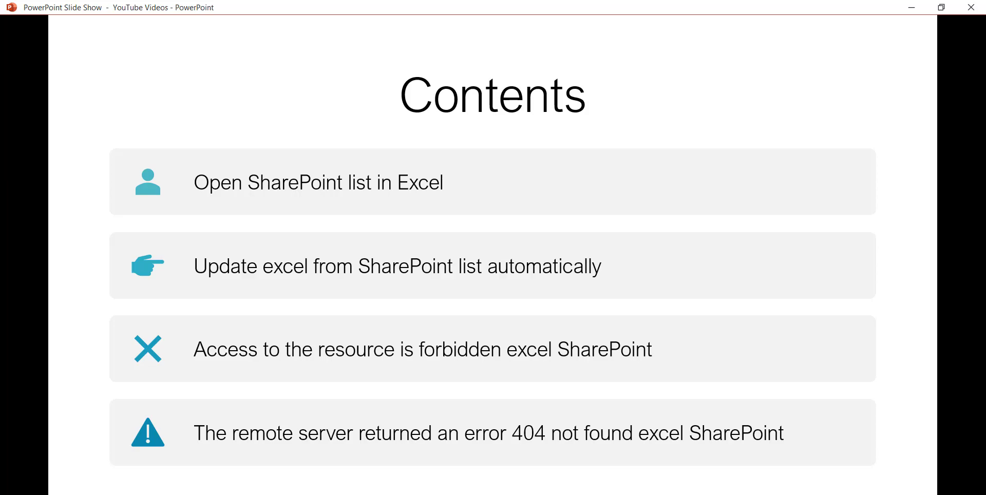
Switch to the browser and review the Employees list and the introduction and contents of the SPGuides article on opening SharePoint lists in Excel.
key(alt+Tab)
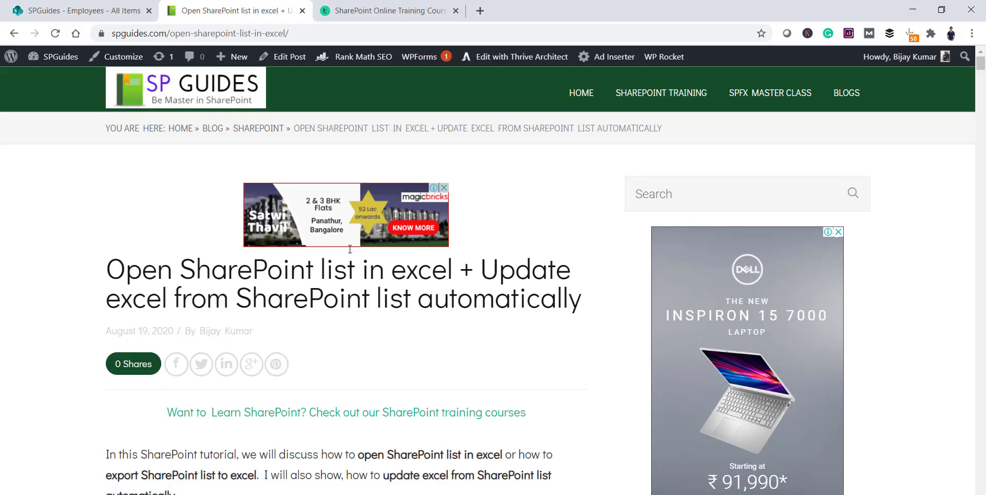
click(91, 15)
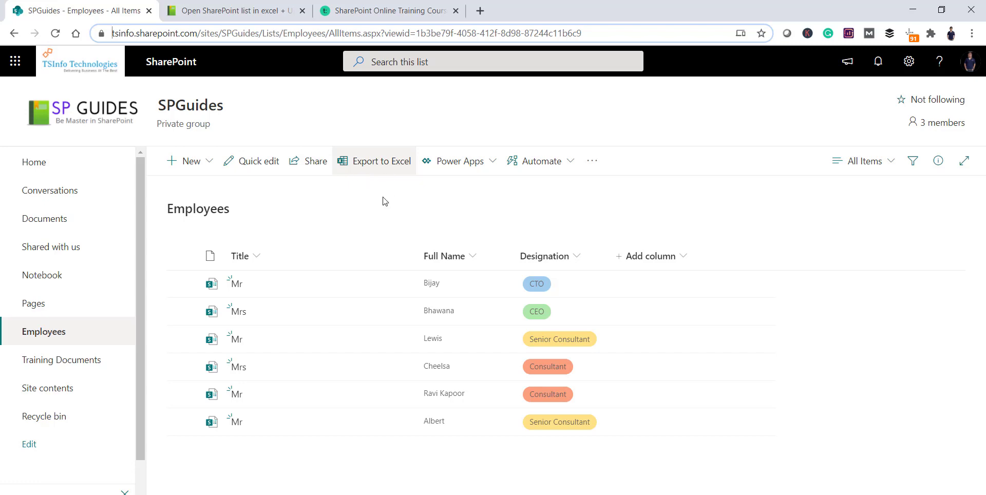
click(220, 10)
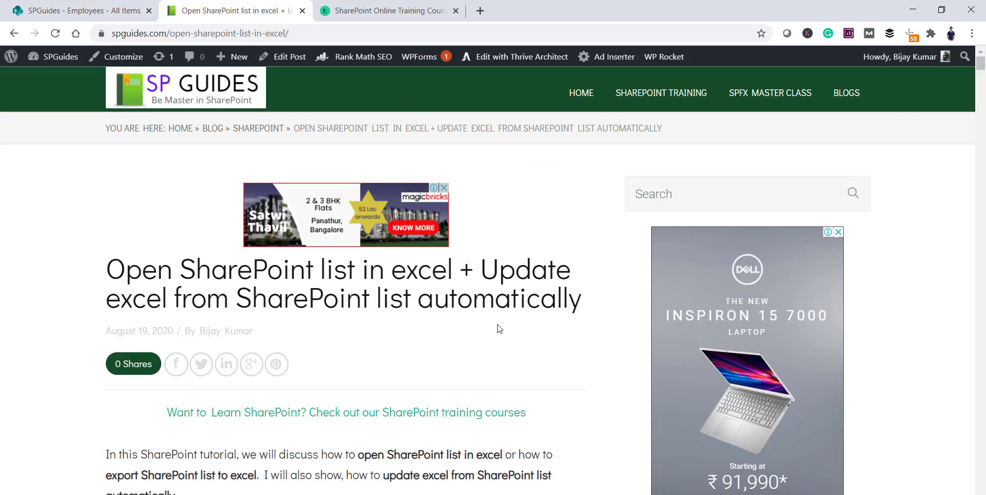
scroll(495, 326, down, 1)
scroll(497, 328, down, 3)
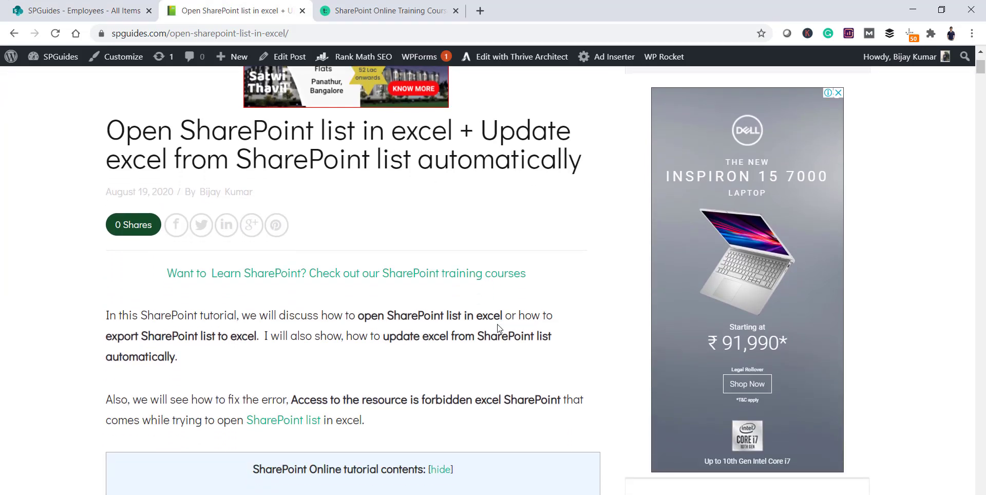
scroll(497, 328, down, 1)
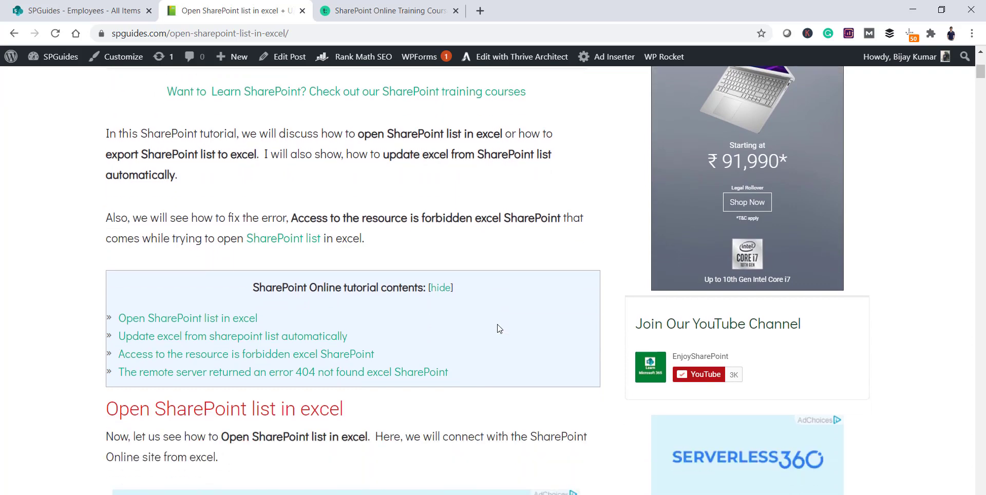
scroll(498, 328, up, 3)
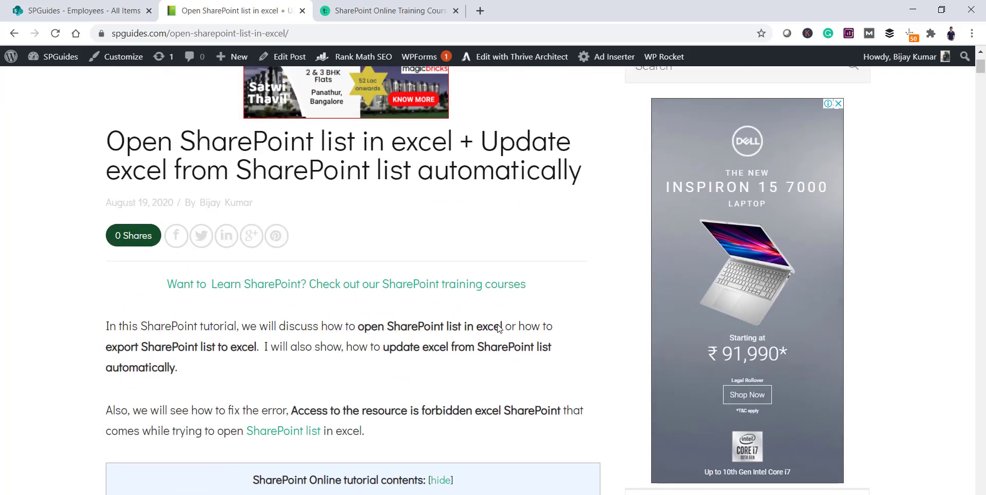
scroll(497, 328, up, 2)
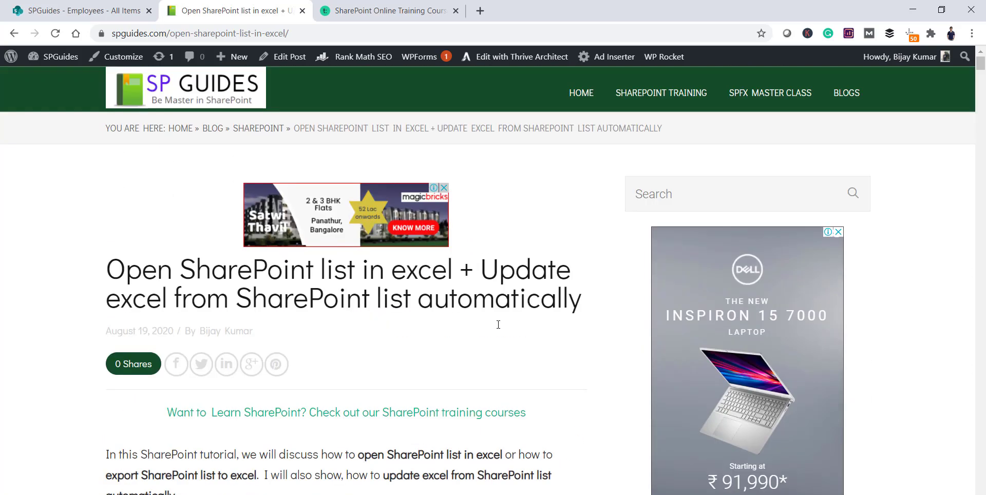
mouse_move(655, 104)
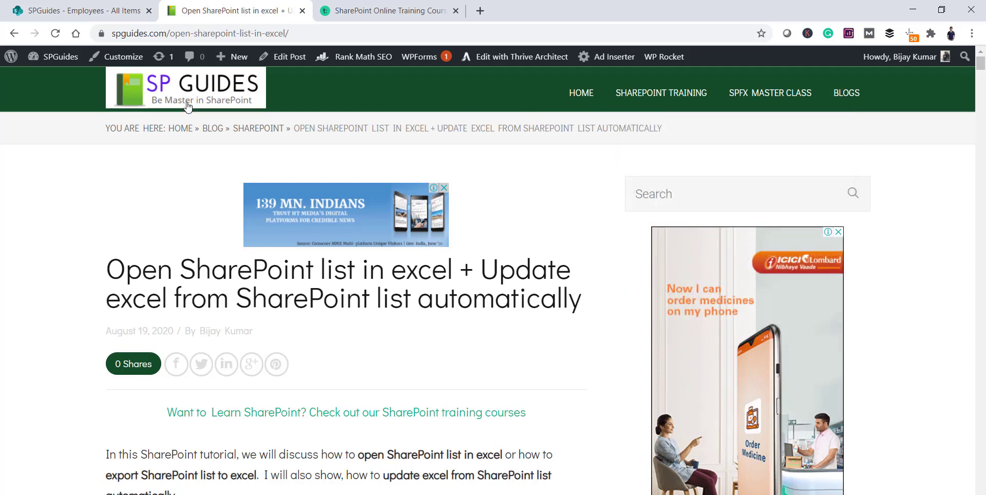
click(93, 13)
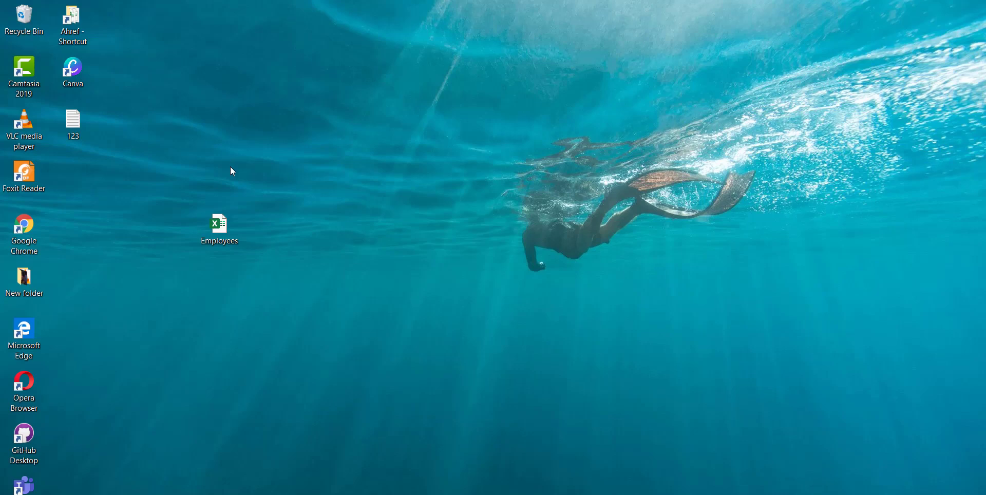
Open the Employees workbook from the desktop and start a data import from a SharePoint Online List.
double_click(222, 233)
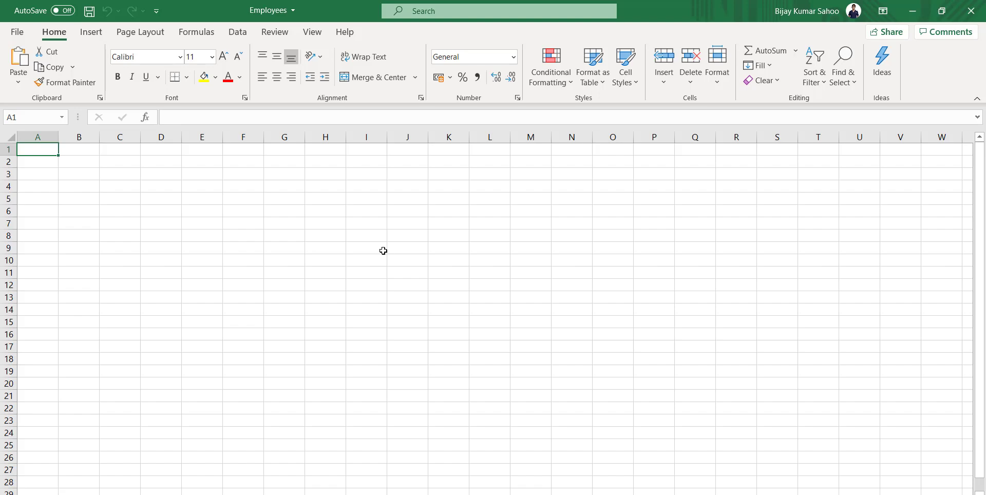
click(237, 34)
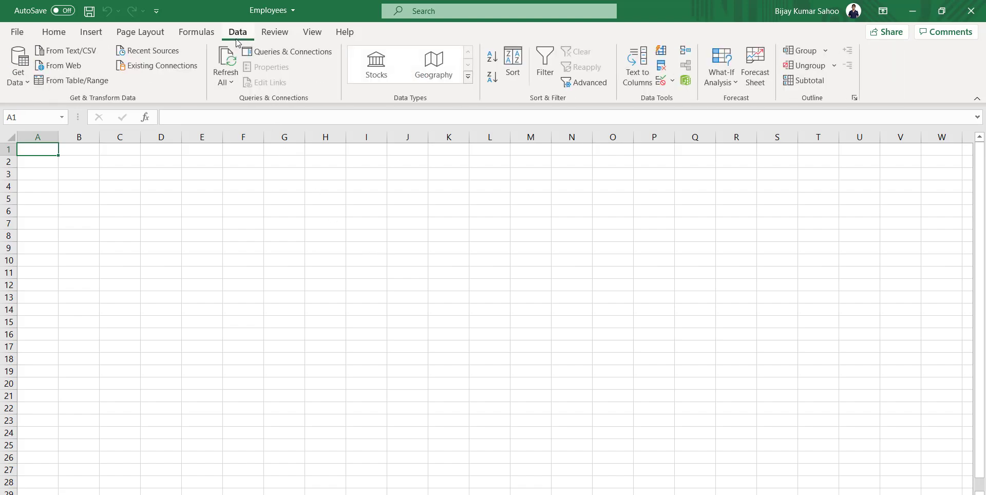
click(25, 83)
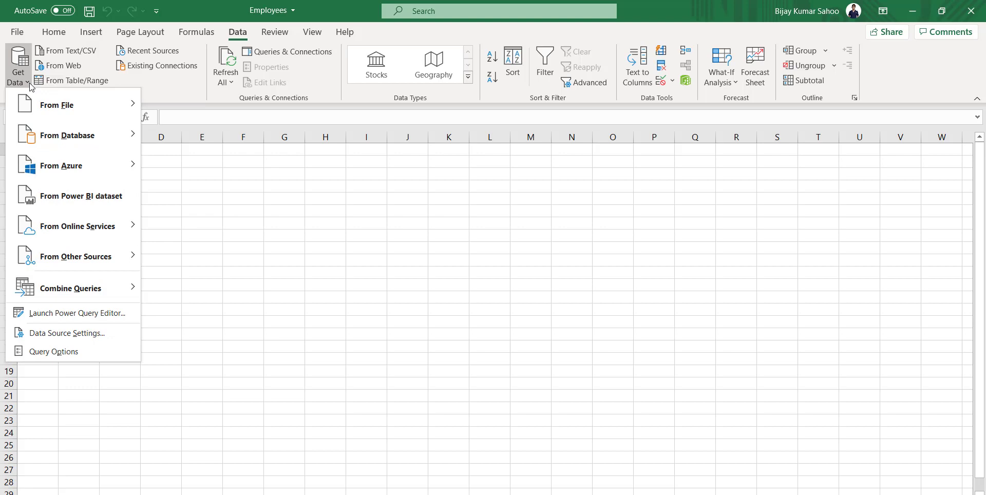
mouse_move(95, 232)
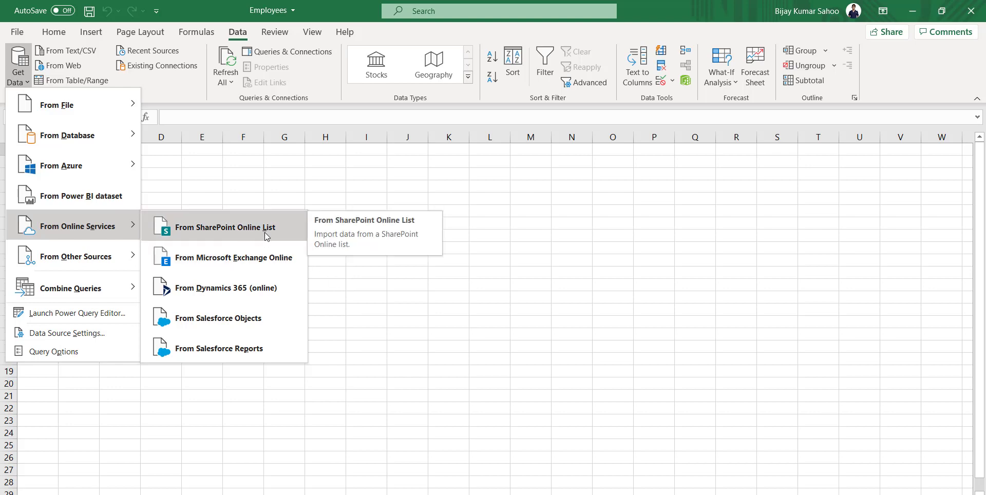
click(266, 235)
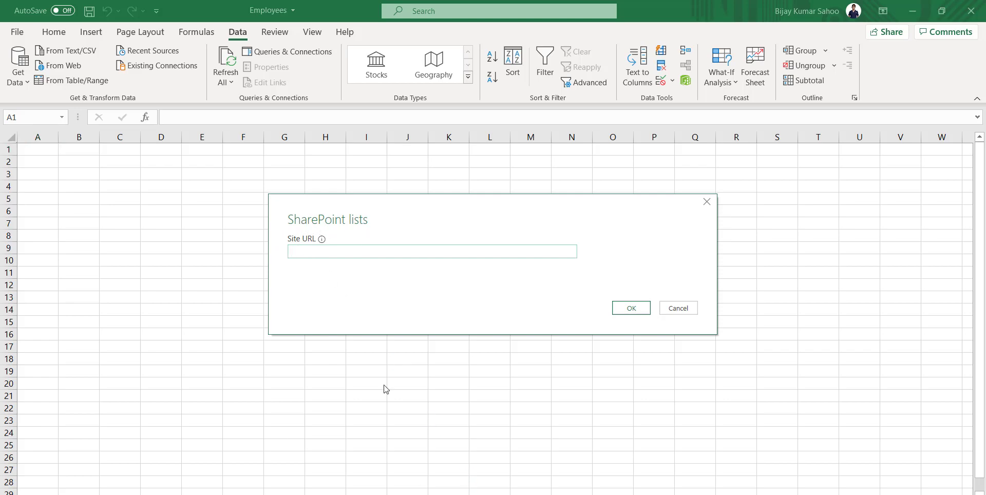
click(412, 494)
drag(264, 34, 105, 34)
key(ctrl+c)
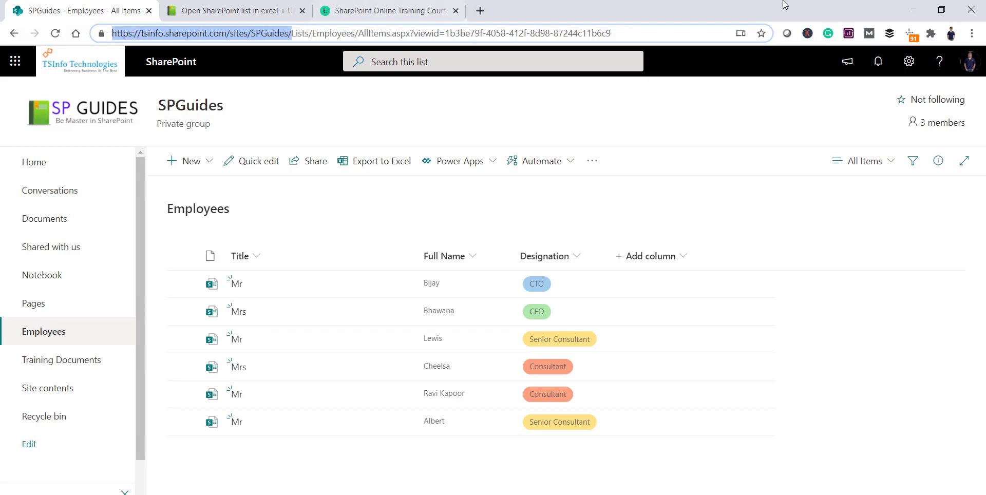
click(913, 9)
click(455, 249)
key(ctrl+v)
click(632, 307)
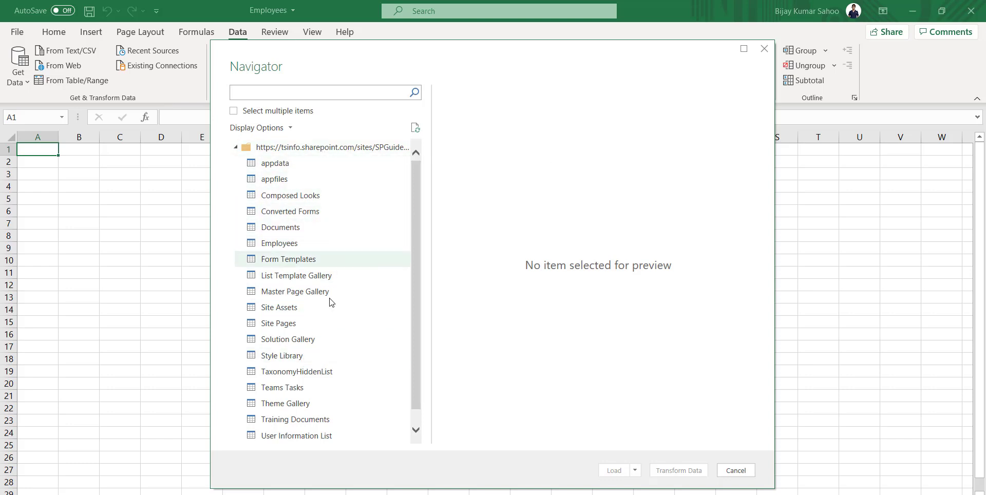
Check the SPGuides article's instructions for signing in with a Microsoft account and connecting to the SharePoint site from Excel.
scroll(323, 320, down, 1)
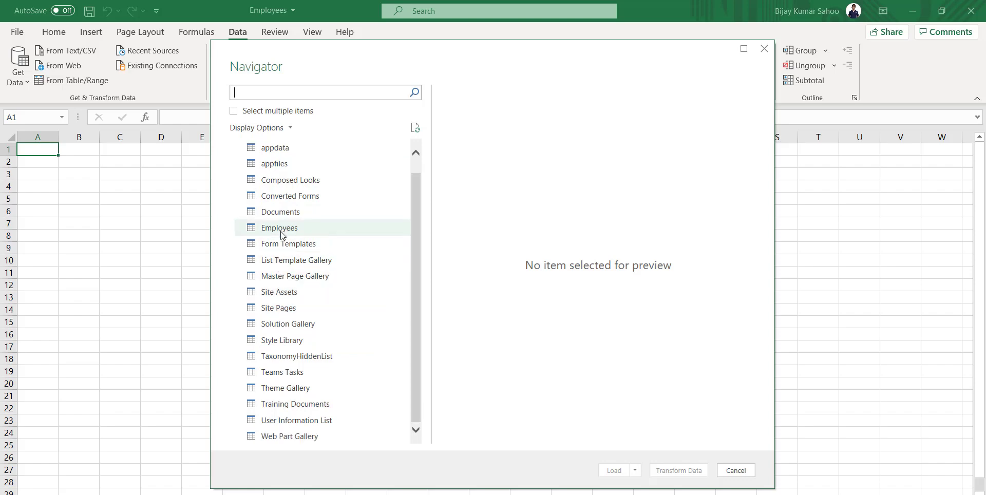
key(alt+Tab)
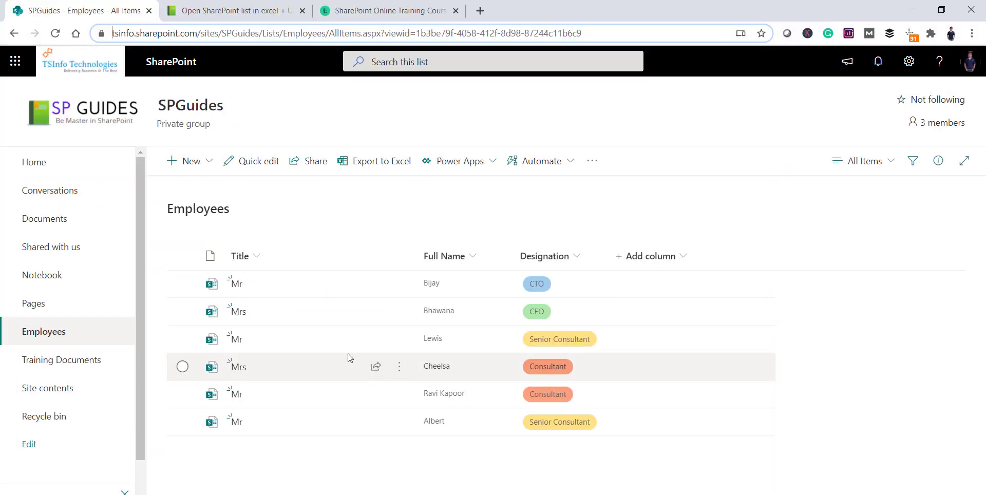
click(266, 11)
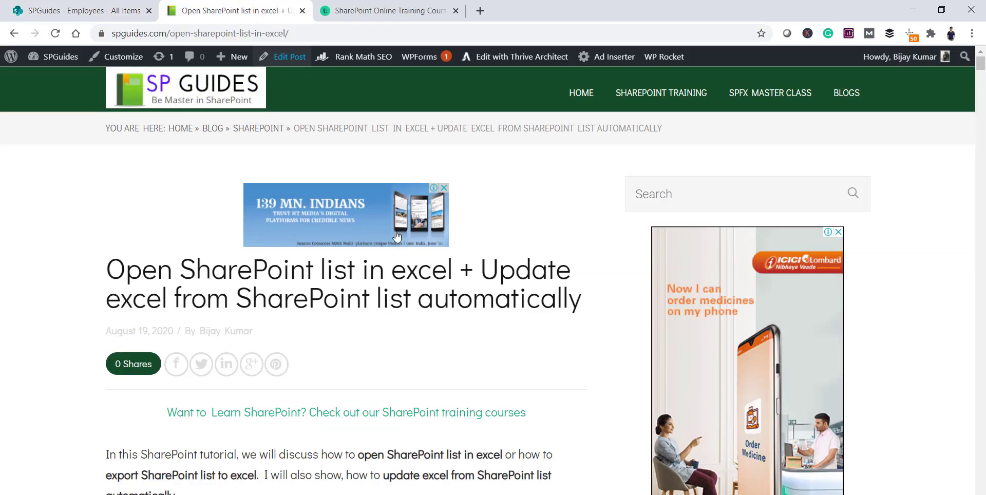
scroll(406, 308, down, 15)
scroll(412, 356, down, 12)
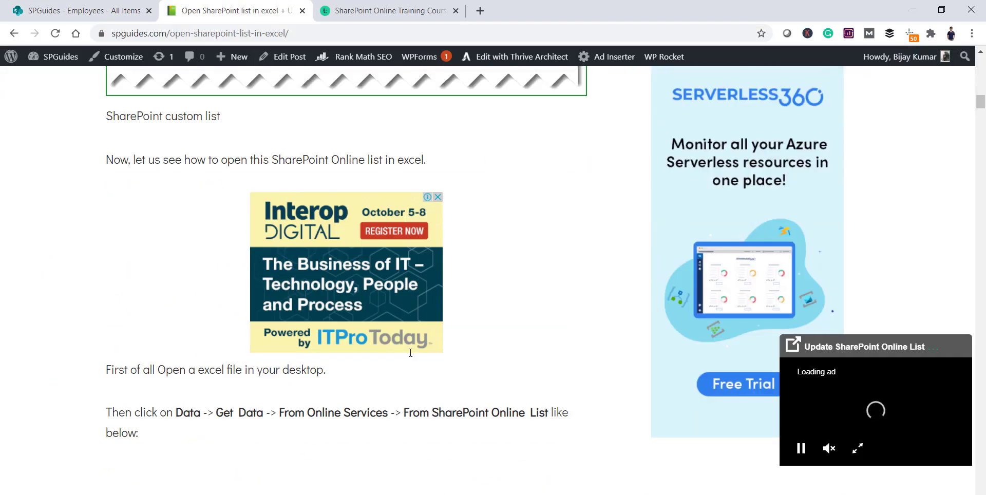
scroll(411, 354, down, 15)
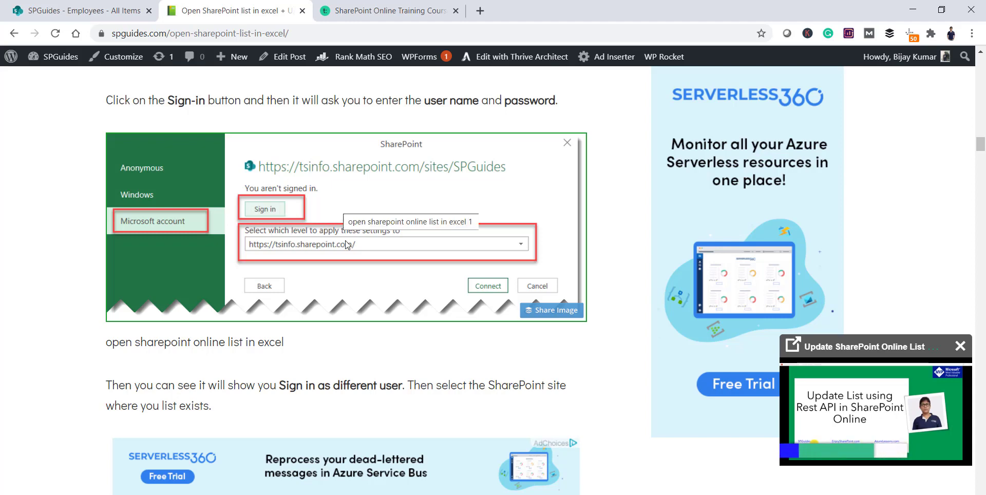
scroll(357, 278, down, 5)
scroll(355, 281, down, 3)
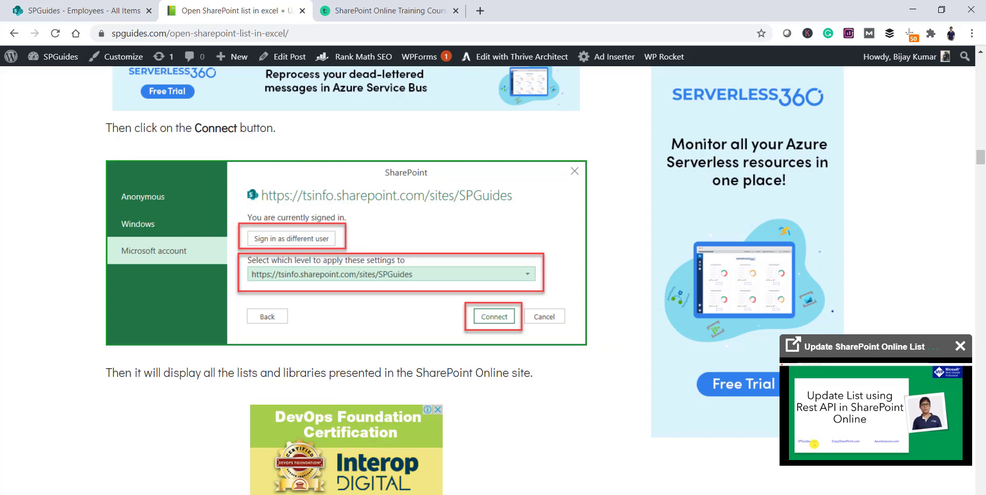
key(alt+Tab)
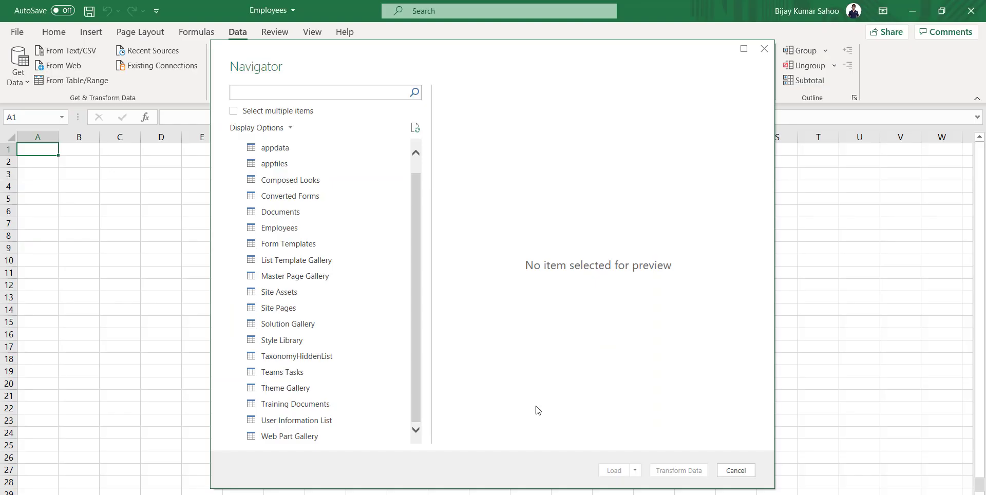
Select the Employees list in the Navigator, look through its preview columns and open it in the Power Query Editor.
click(281, 228)
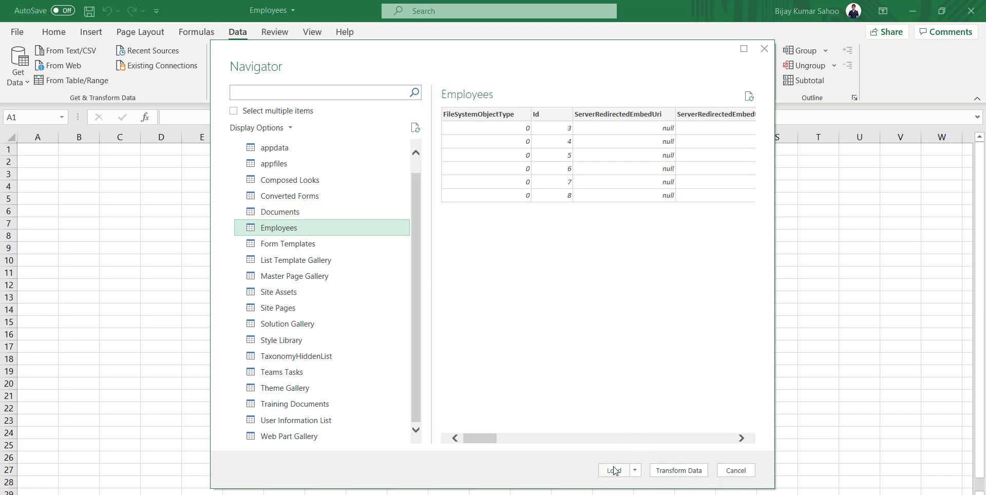
drag(478, 440, 714, 437)
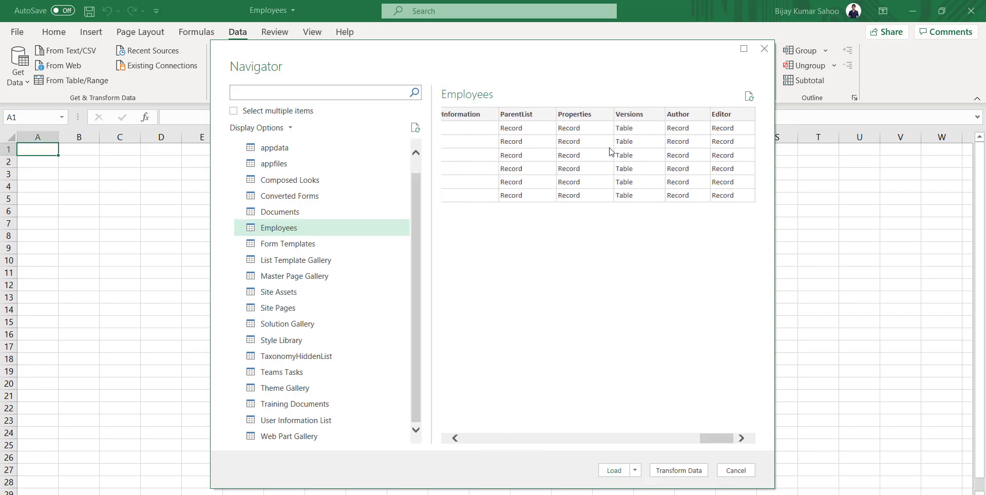
drag(711, 438, 426, 441)
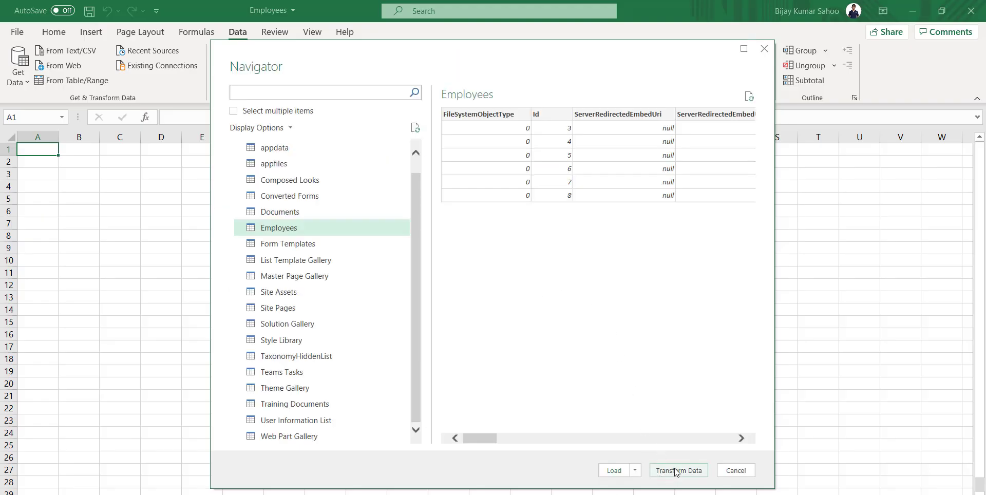
click(677, 471)
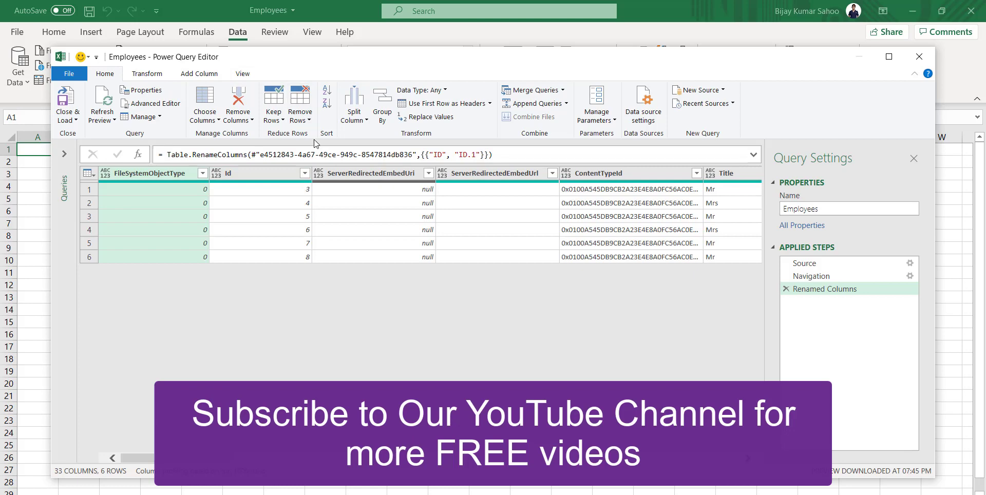
Keep only the Id, Title, FullName and Designation columns of the Employees query and load the result into the workbook.
click(218, 121)
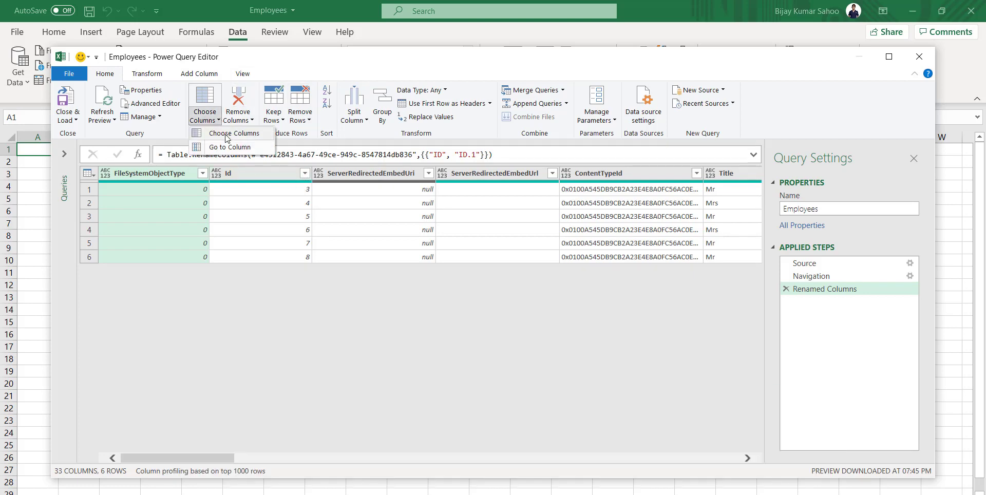
click(247, 135)
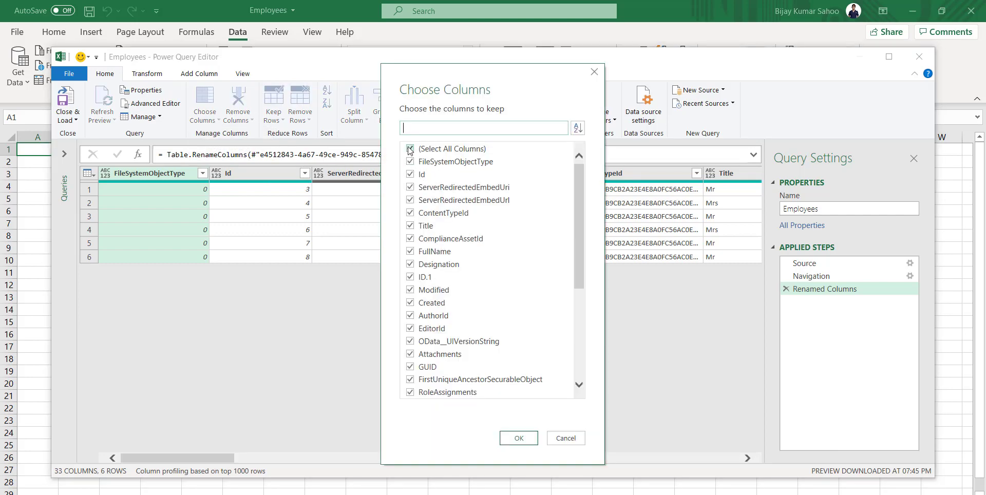
click(410, 149)
click(410, 175)
click(410, 225)
click(411, 251)
click(410, 264)
click(515, 439)
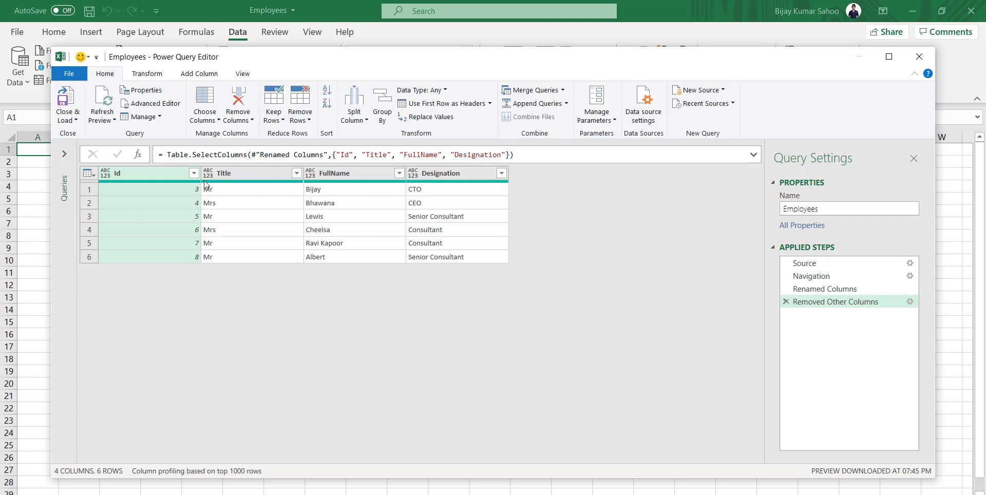
click(76, 122)
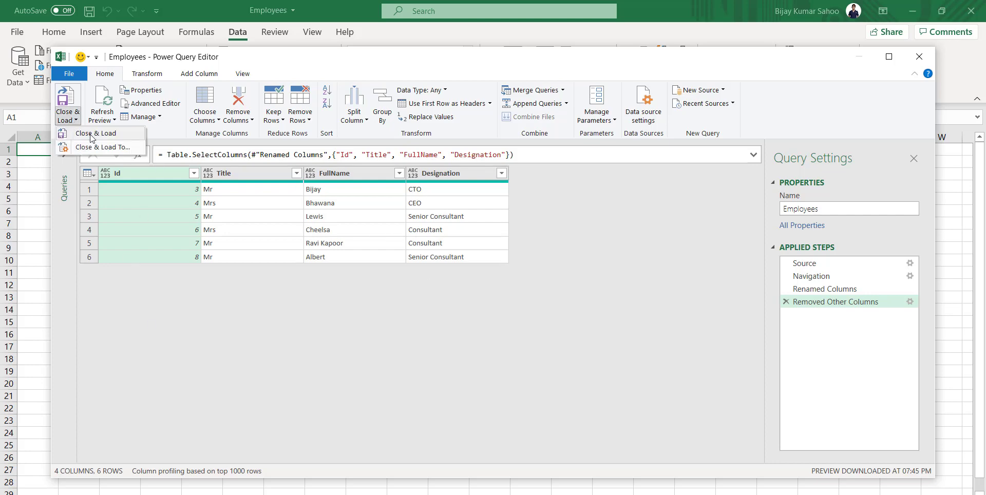
click(93, 132)
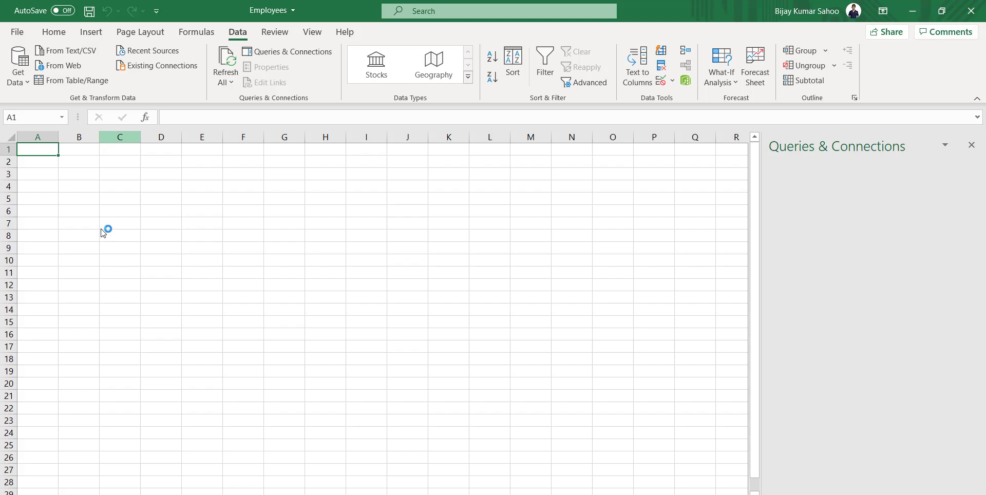
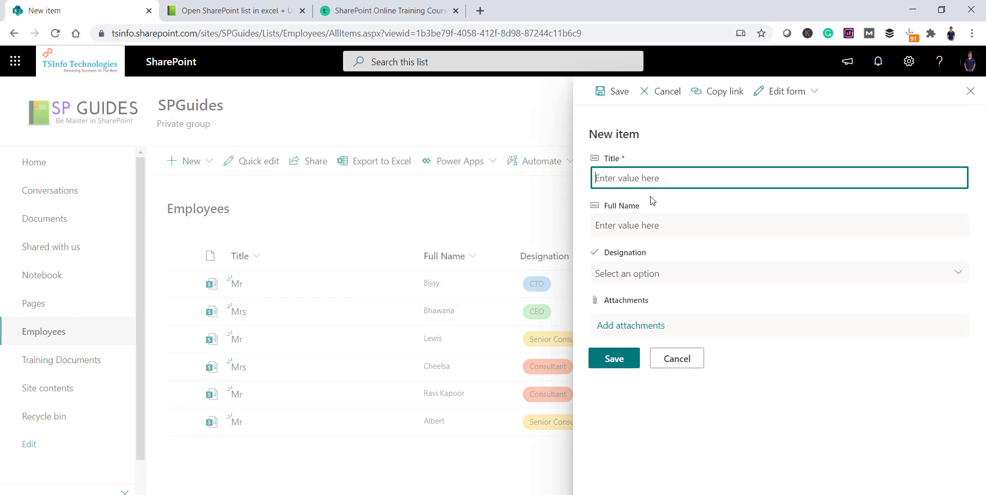
Fill in the new Employees item with Title Mr, Full Name Testing and Designation Senior Consultant, and save it.
text(M)
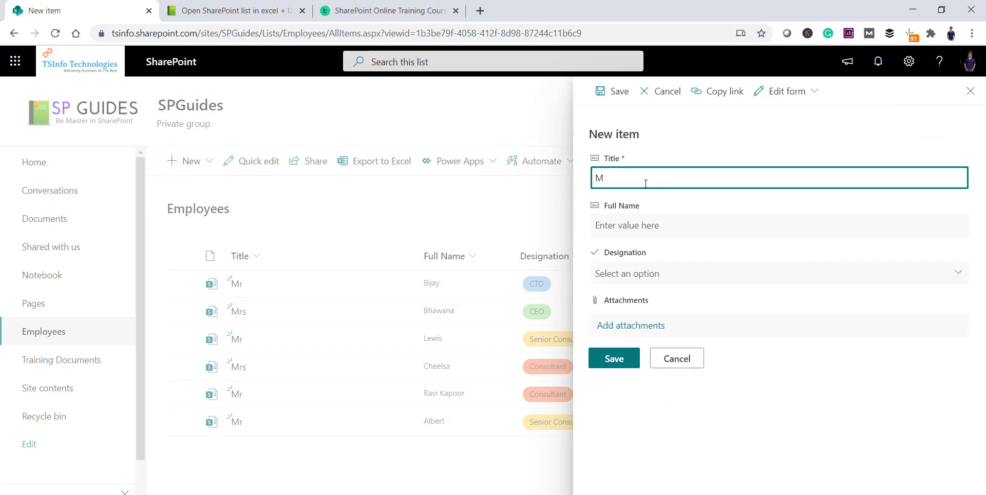
text(r)
key(ctrl+a)
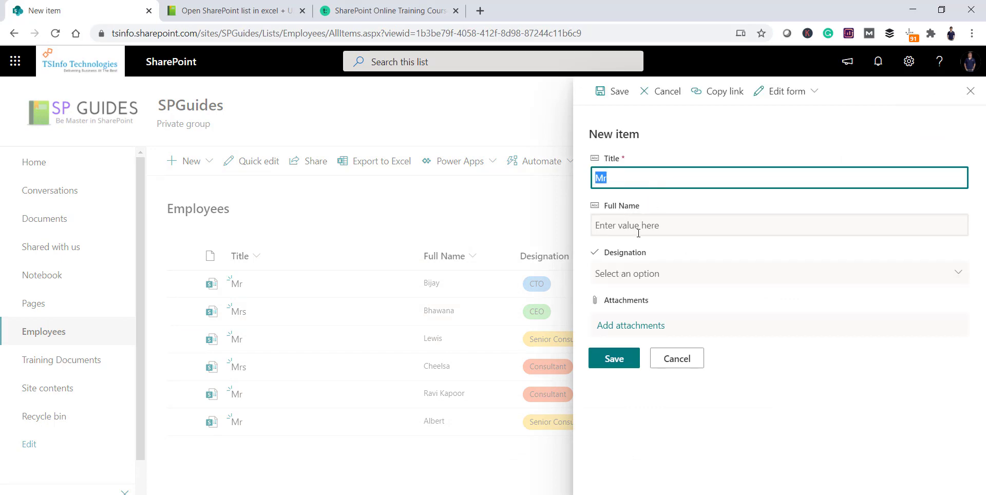
click(684, 217)
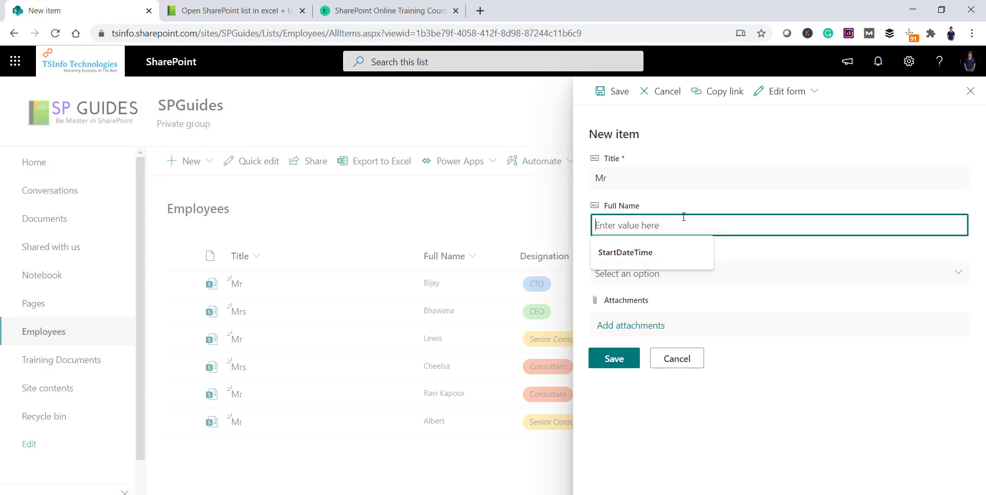
text(Testing)
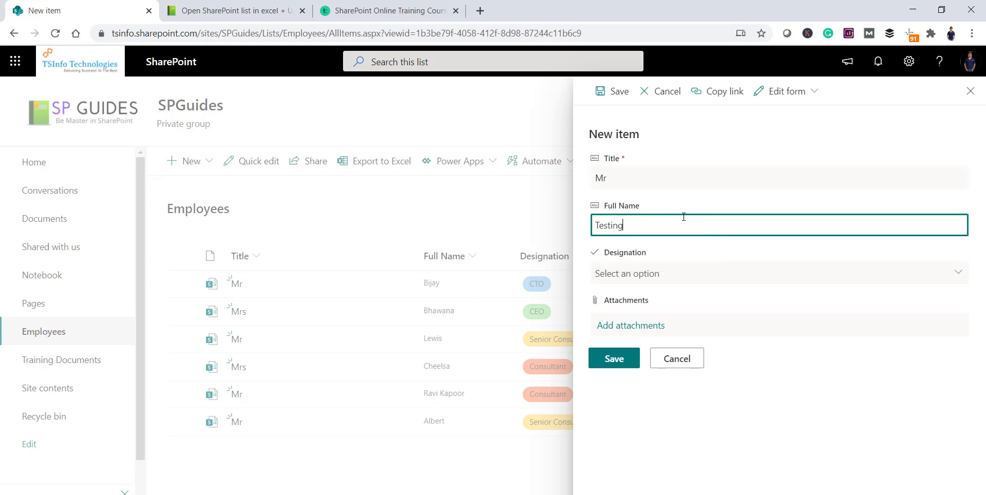
click(658, 272)
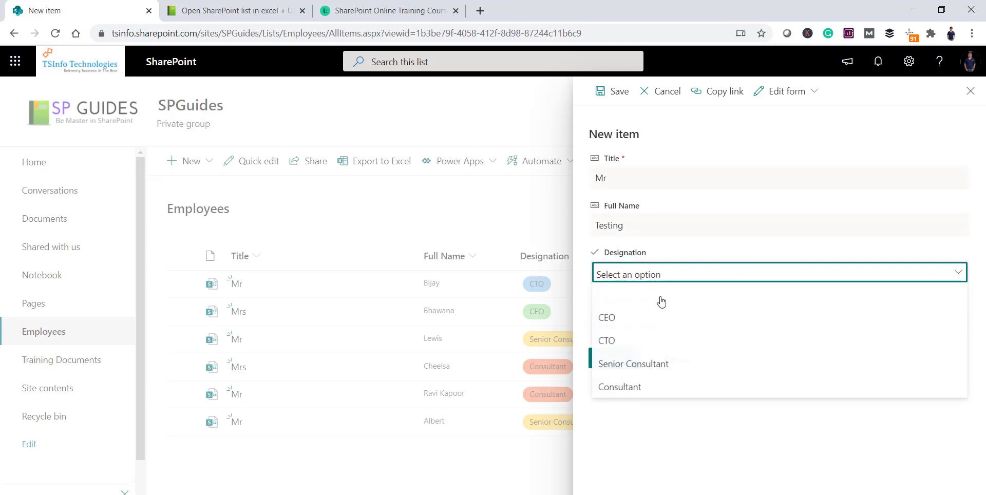
click(647, 371)
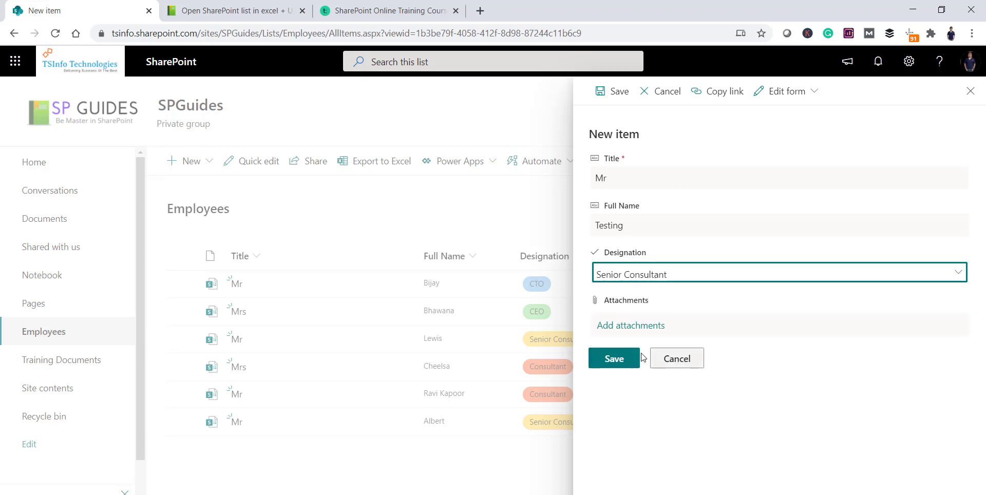
click(615, 359)
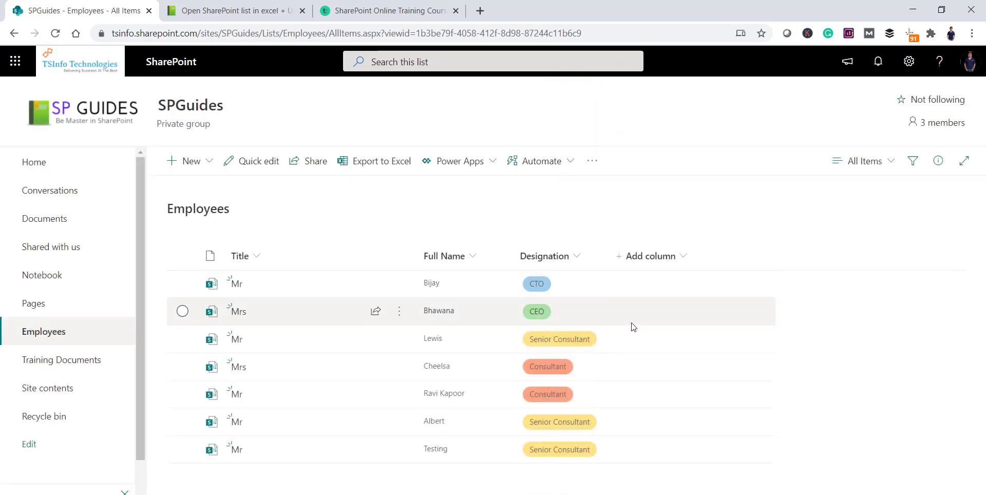
Switch to the Excel workbook and refresh the Employees query to bring in the added list item.
key(alt+Tab)
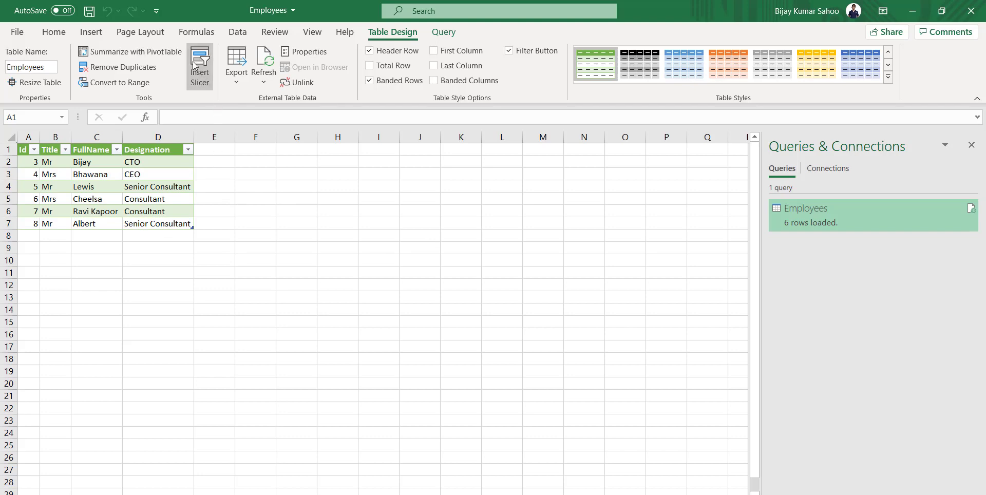
click(234, 33)
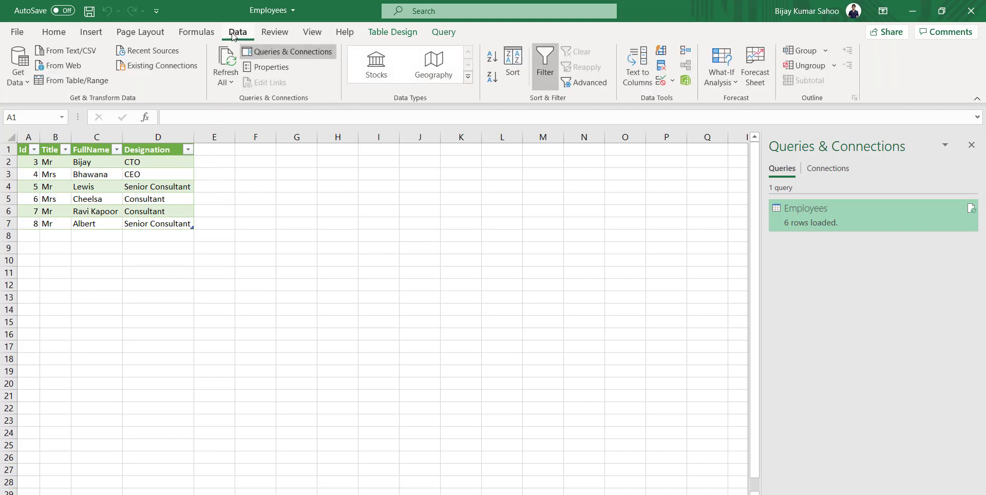
click(295, 52)
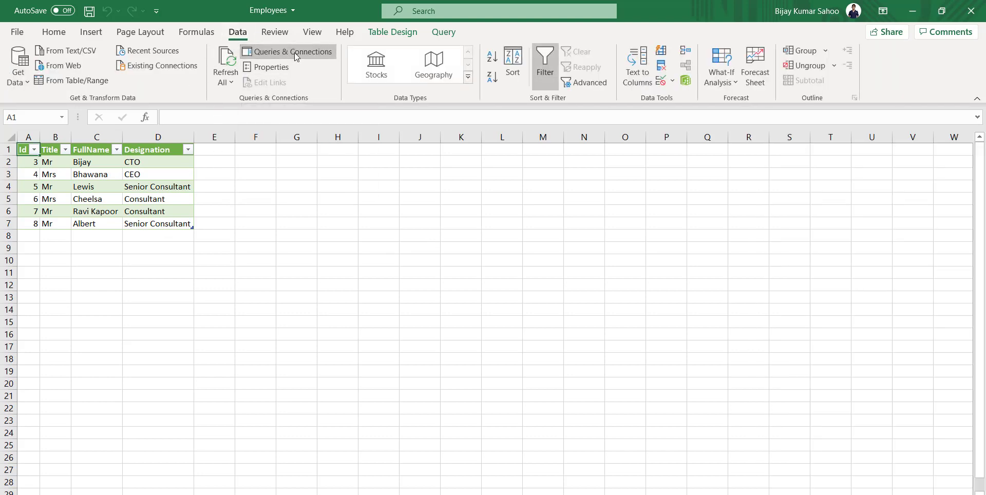
click(285, 51)
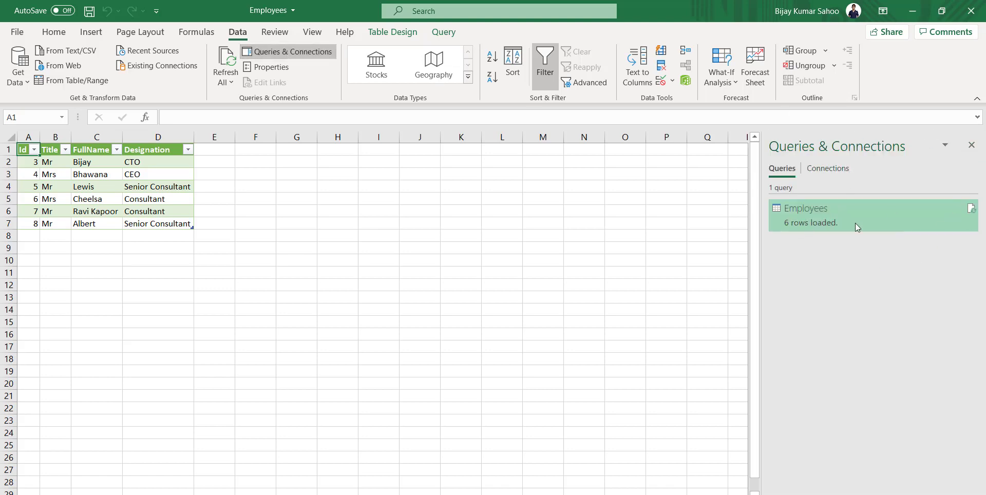
mouse_move(856, 223)
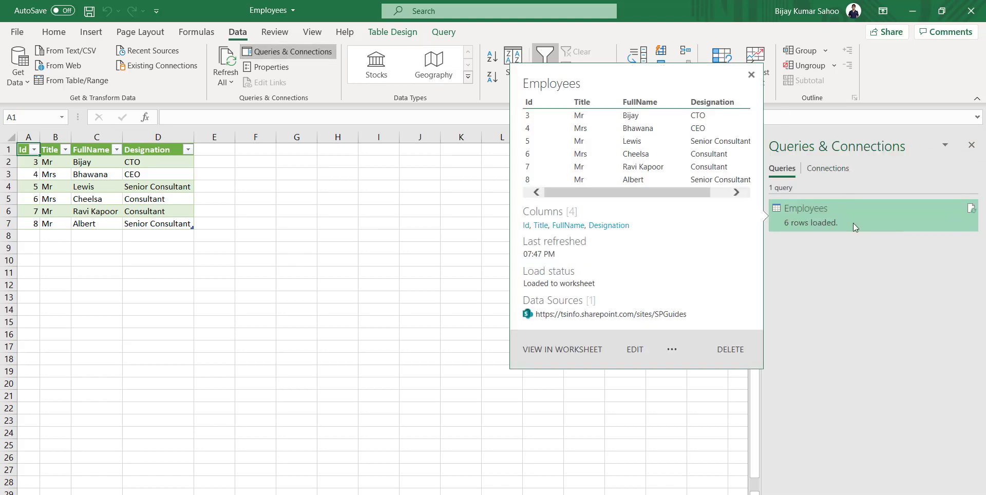
click(971, 211)
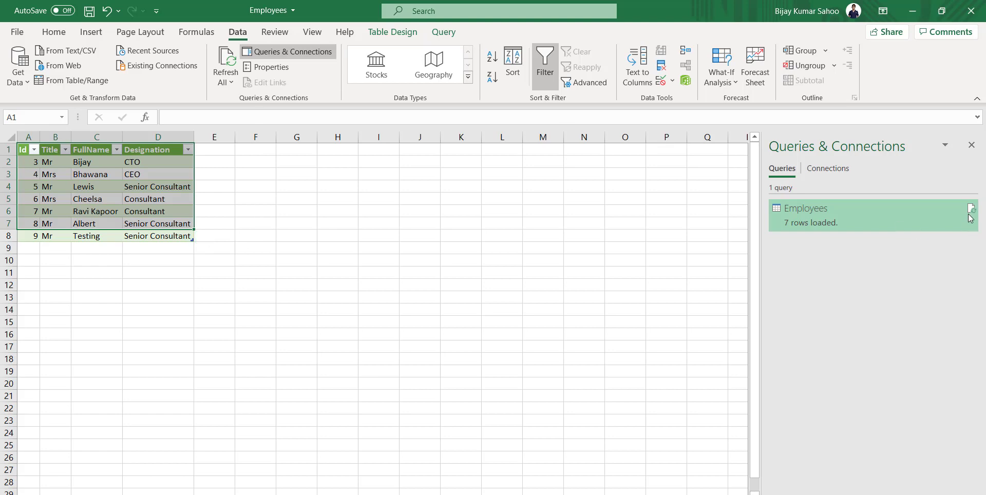
Set the Employees query properties to refresh every 1 minute and to refresh data when opening the file.
mouse_move(971, 213)
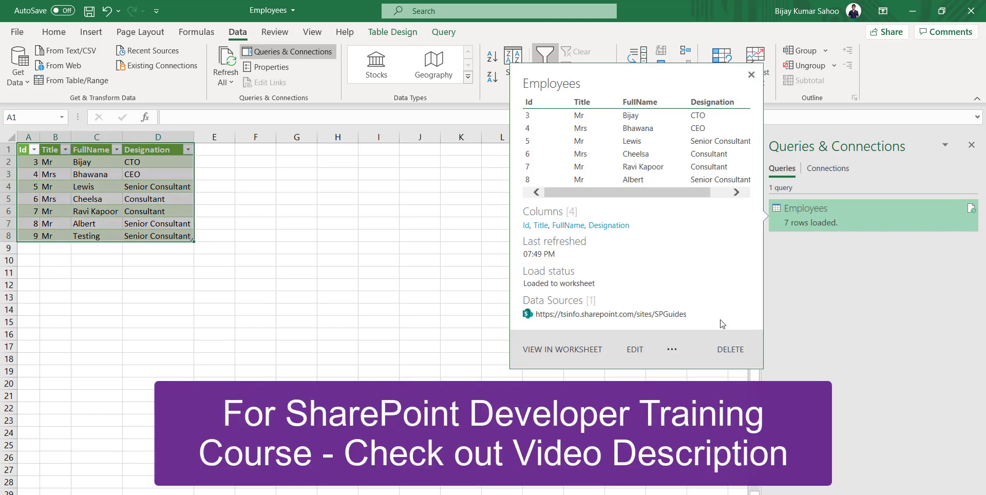
click(675, 350)
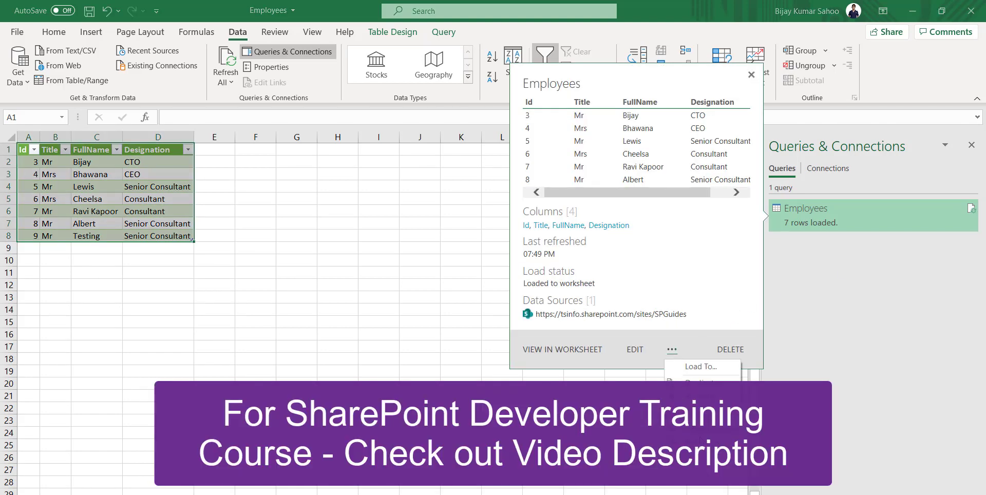
click(699, 480)
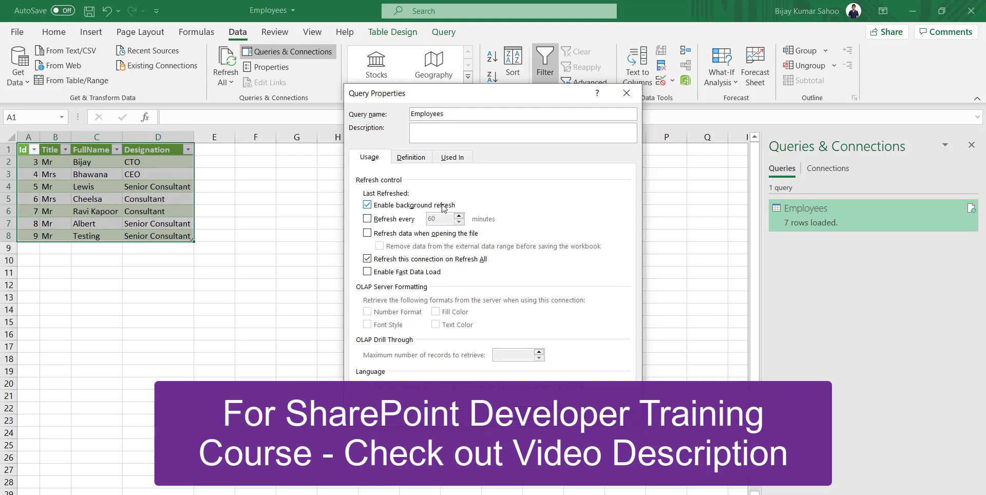
click(369, 221)
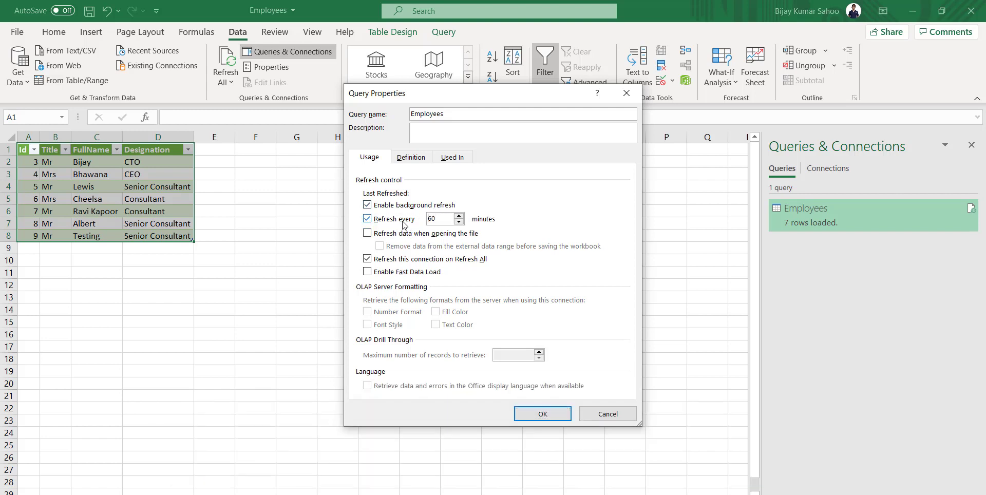
double_click(429, 220)
text(1)
click(367, 233)
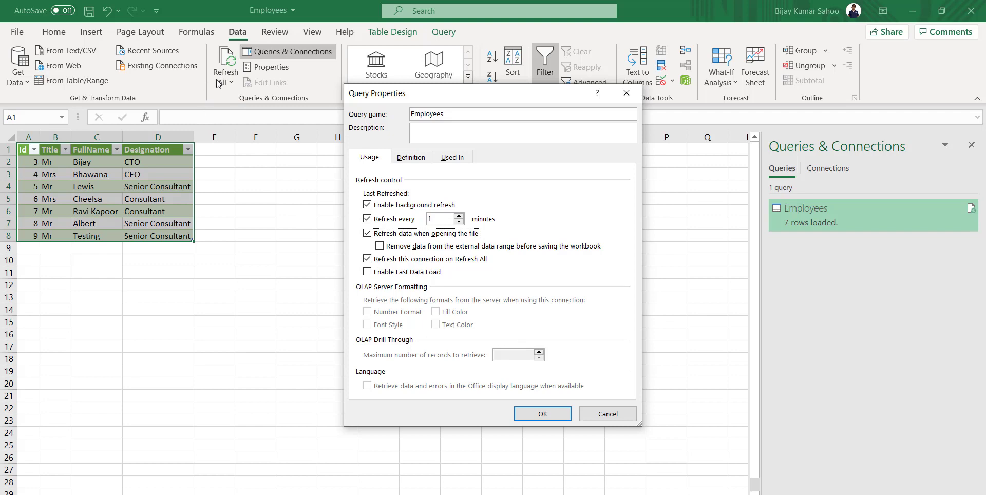
click(558, 413)
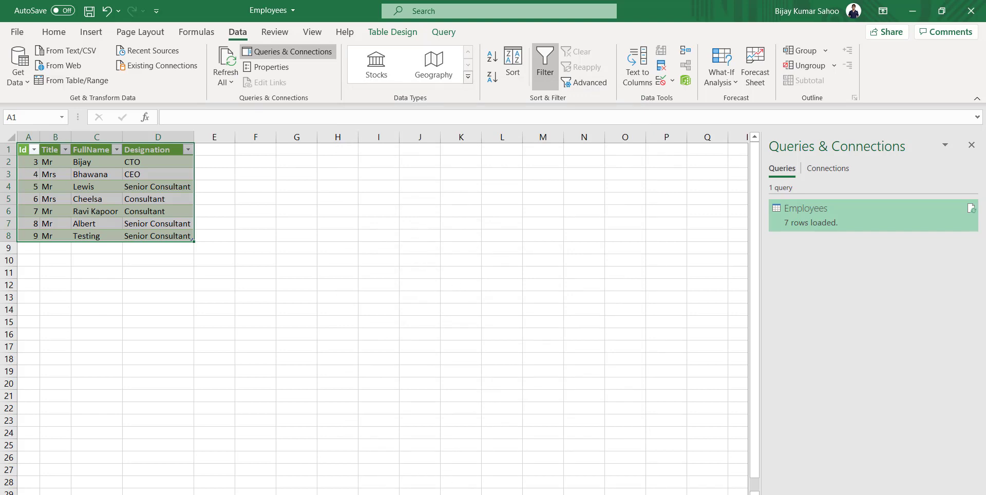
Switch back to the SharePoint Employees list and start a new item with the Title Mrs.
key(alt+Tab)
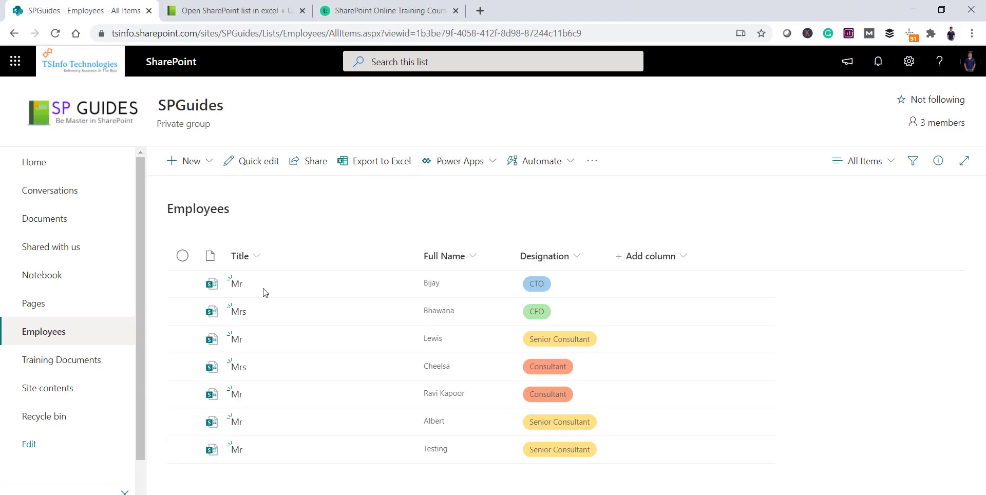
click(206, 166)
click(205, 208)
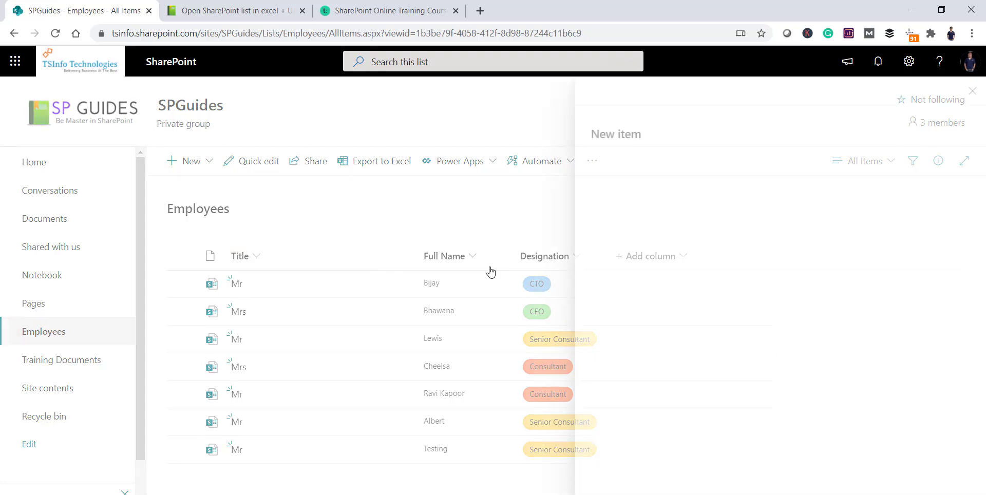
click(637, 182)
text(Mrs)
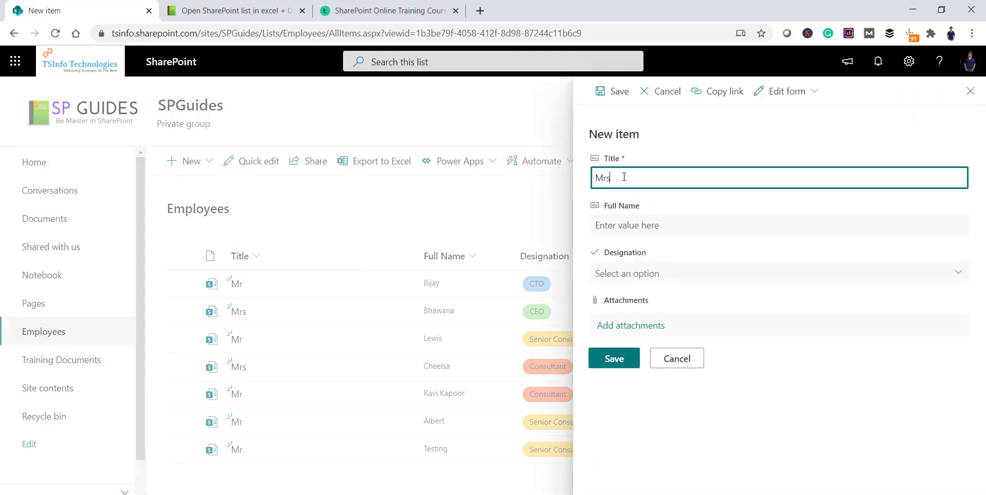
key(ctrl+a)
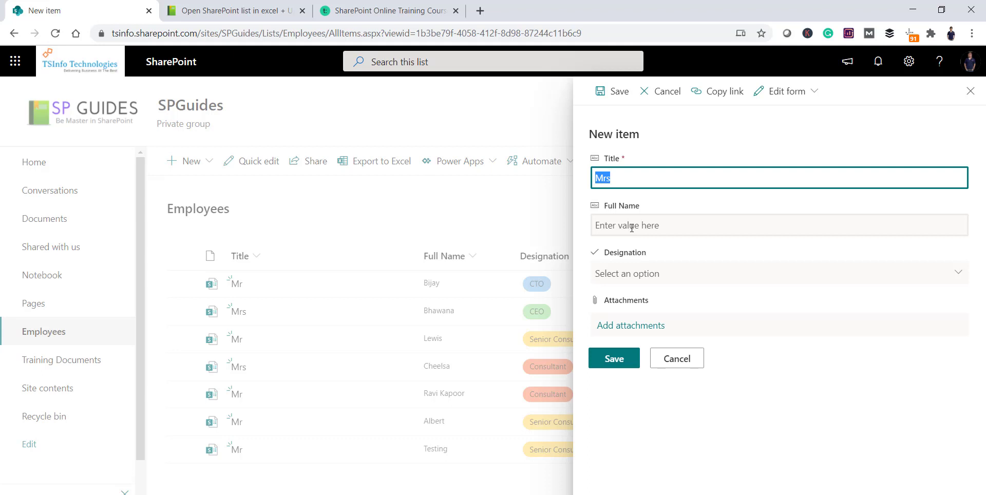
Give the new item the Full Name Testing 134 and the Designation Consultant, and save it.
click(632, 229)
text(Teti)
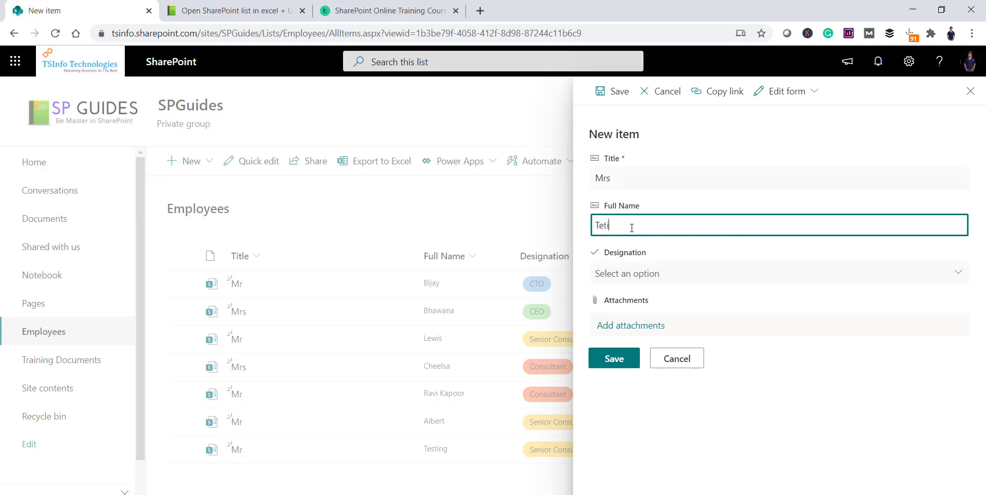
key(BackSpace)
text(sting 134)
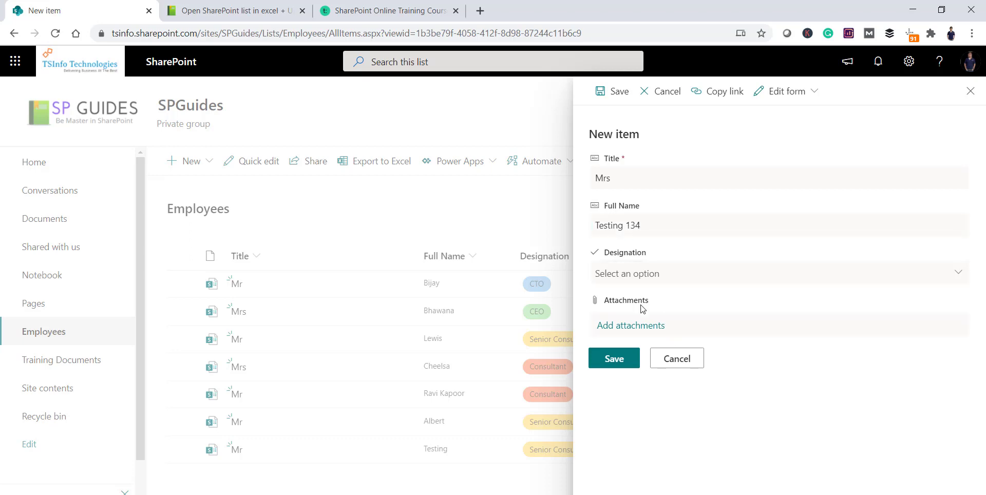
click(650, 276)
click(621, 383)
click(624, 361)
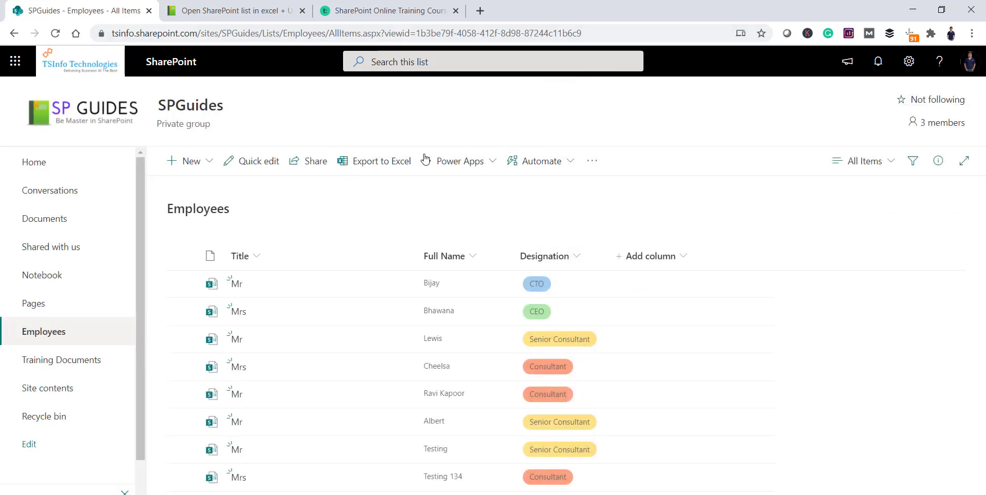
Switch to the Excel workbook and refresh all its data connections to load the newest list item.
key(alt+Tab)
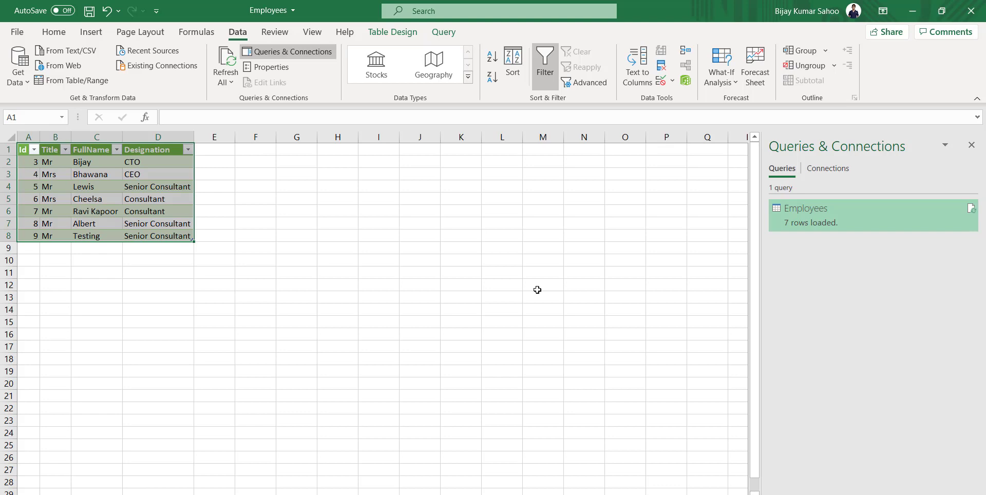
key(ctrl+alt+F5)
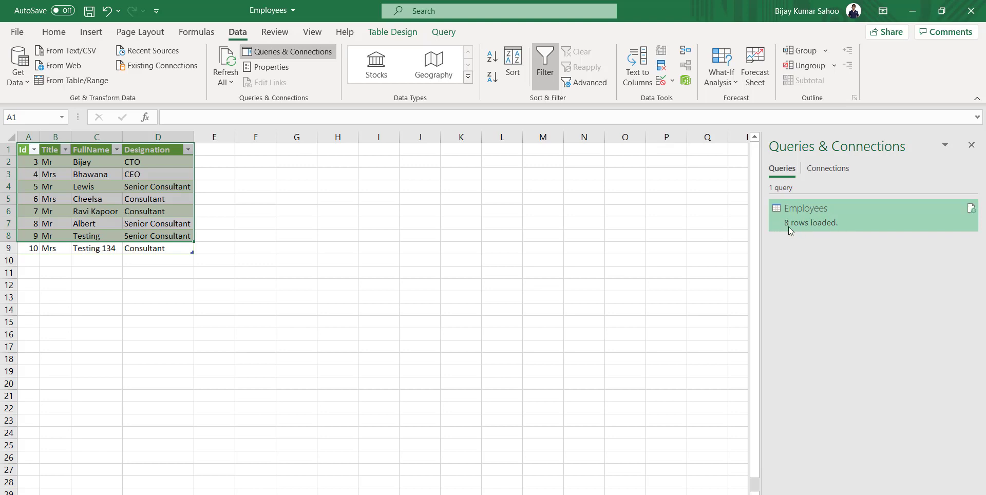
mouse_move(789, 227)
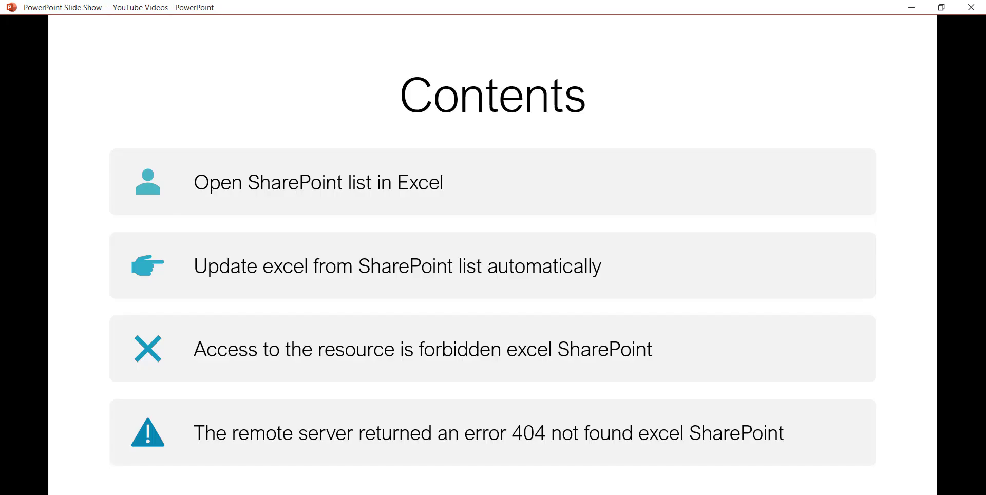
key(Right)
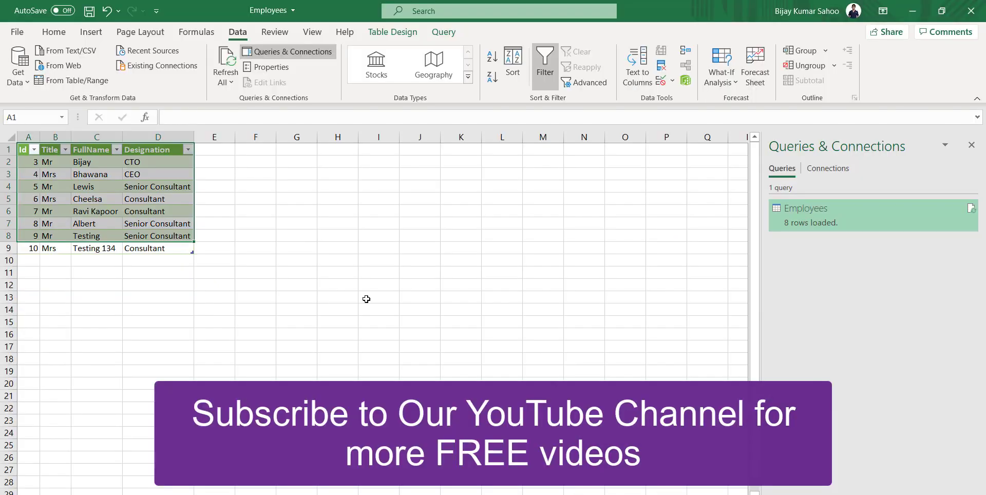
click(314, 221)
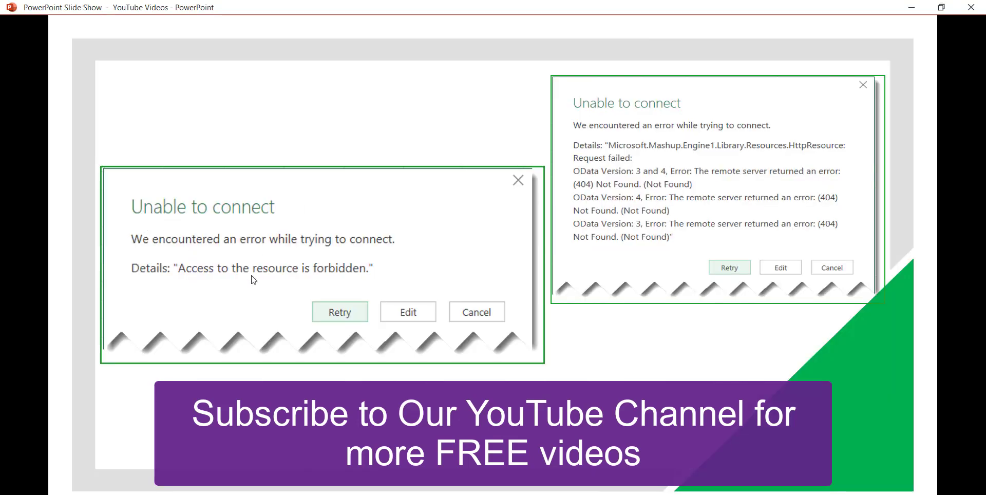
click(912, 8)
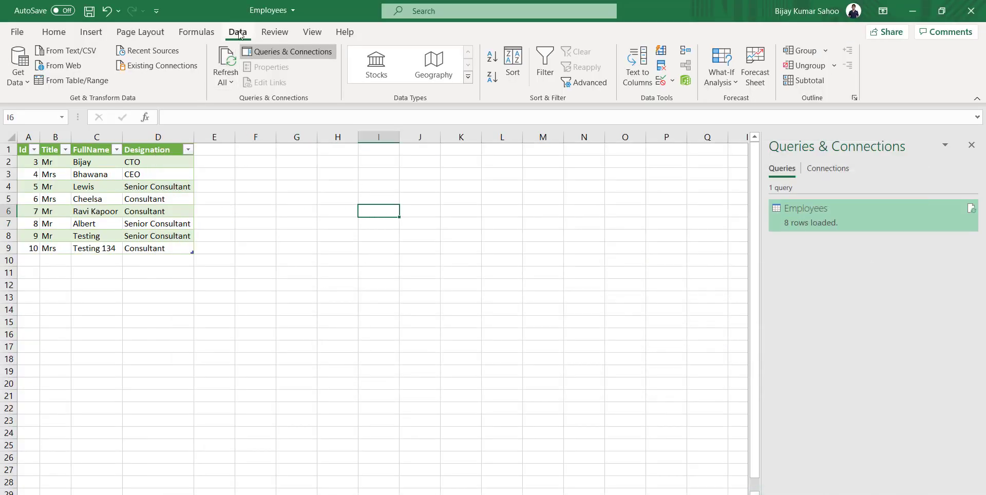
click(72, 70)
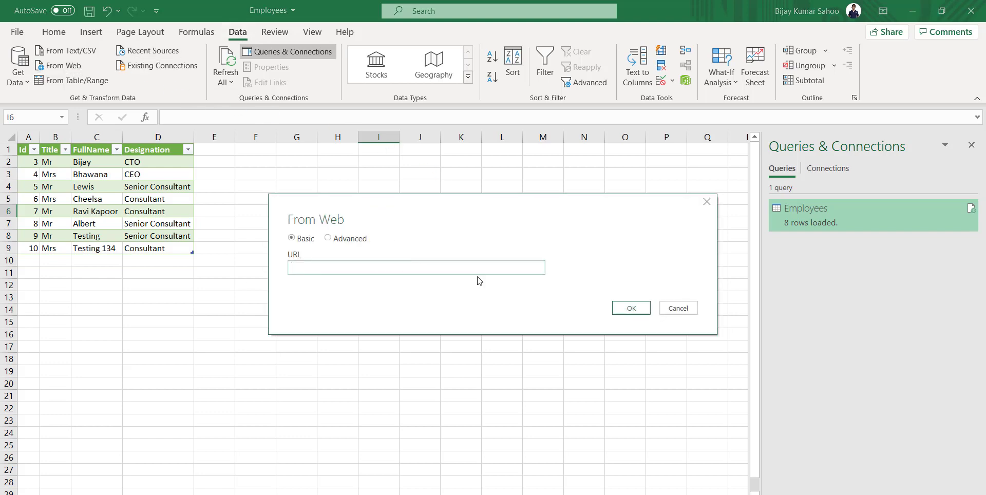
click(679, 309)
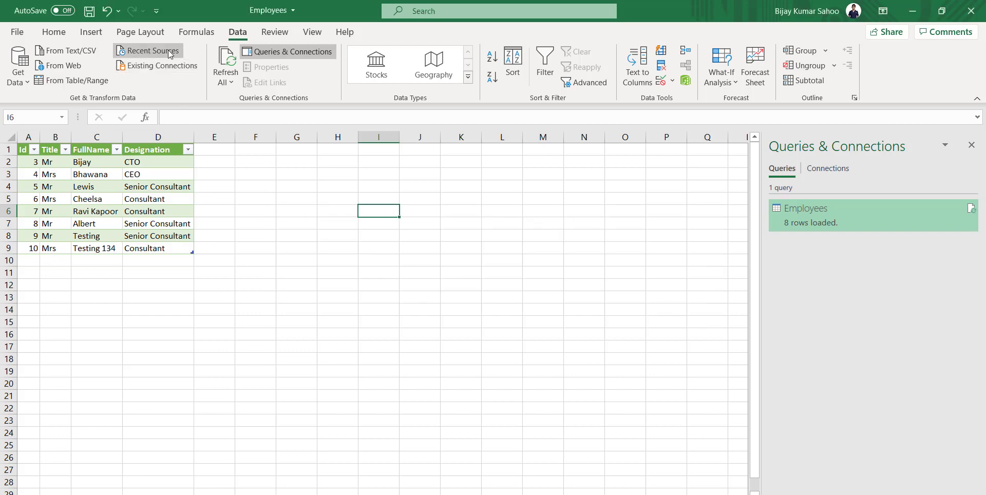
click(23, 82)
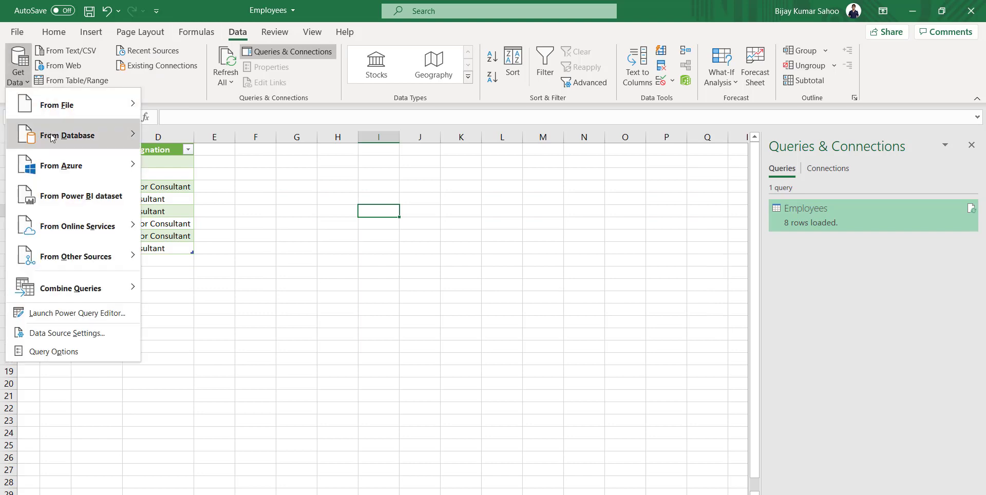
mouse_move(124, 238)
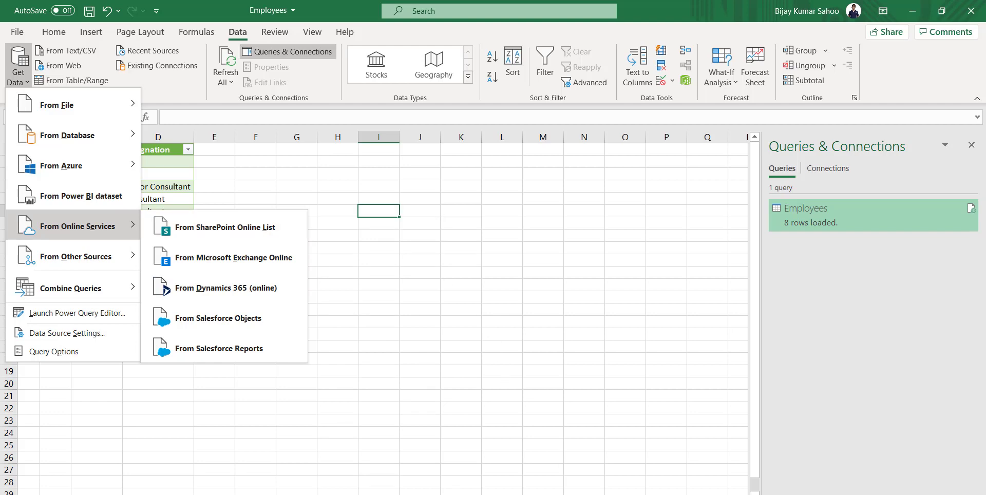
key(Escape)
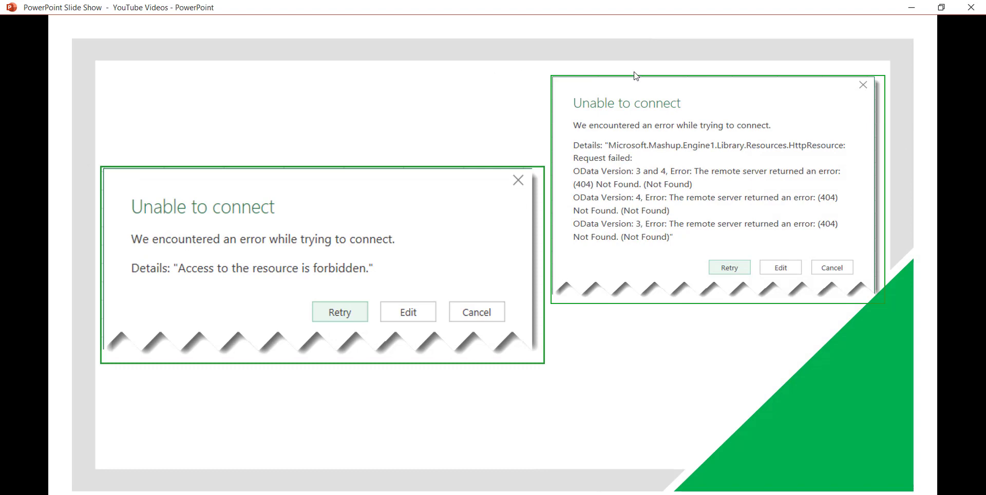
Switch back to the Excel workbook and start a new data import from a SharePoint Online list.
click(912, 9)
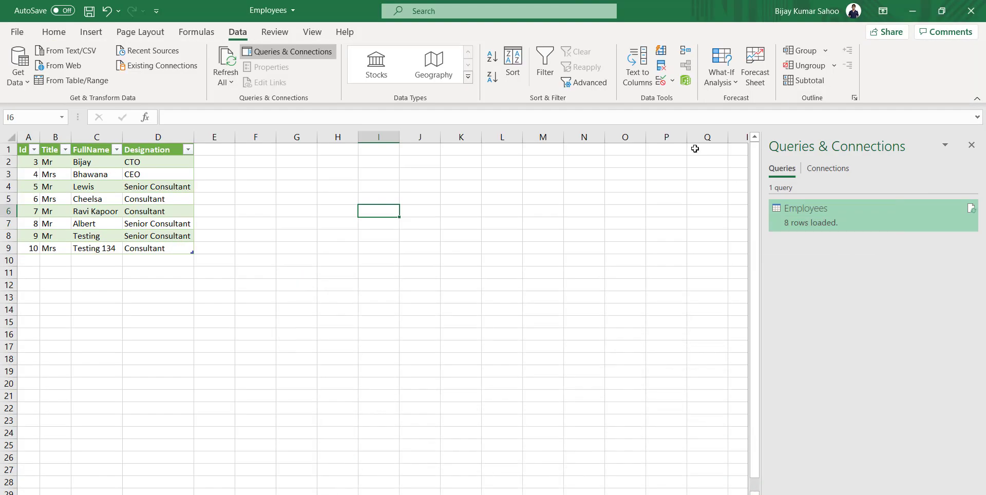
click(27, 83)
mouse_move(81, 228)
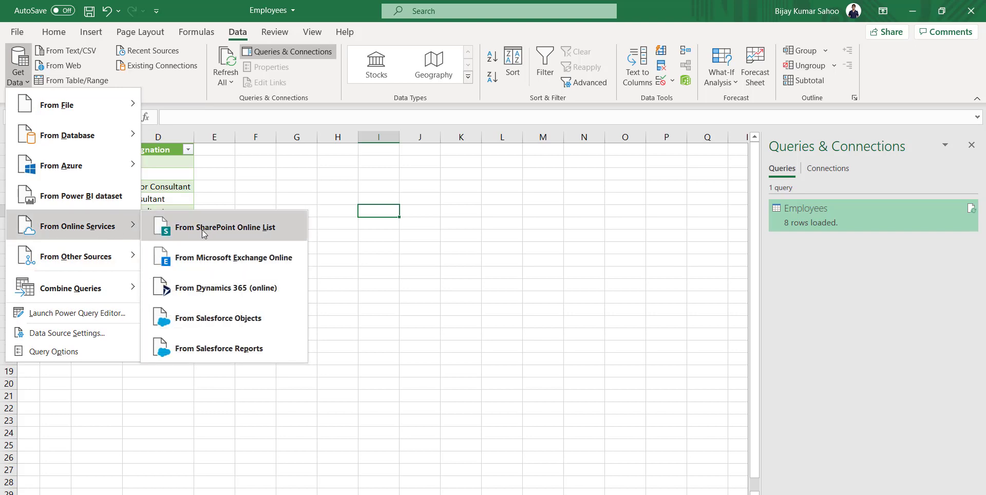
click(208, 229)
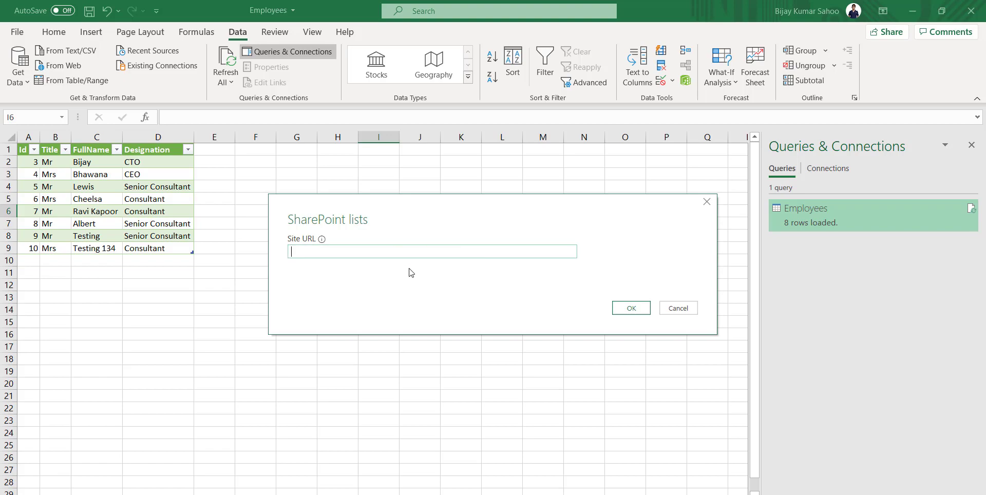
Switch to the SharePoint Employees list in the browser and copy its address through Lists/Employees/, leaving out the AllItems.aspx part.
key(alt+Tab)
drag(111, 32, 346, 44)
key(ctrl+c)
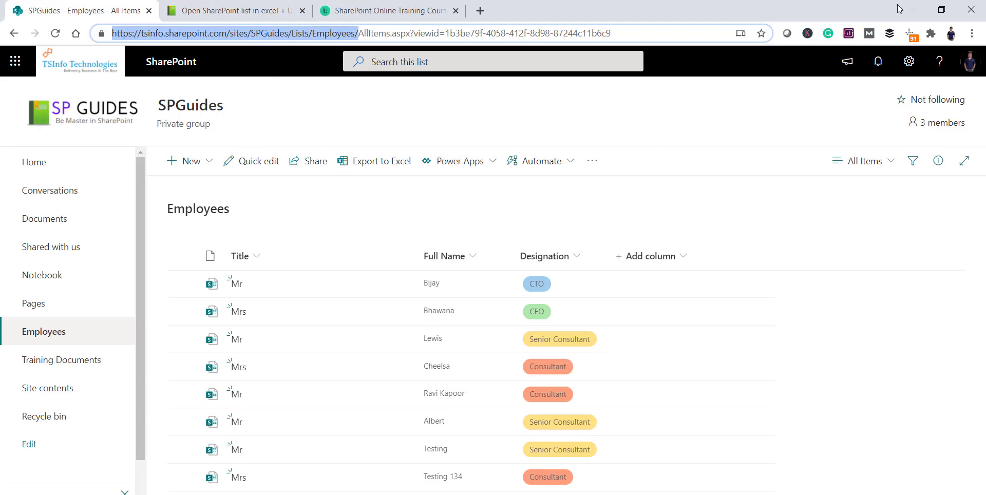
Return to Excel, paste the copied address as the Site URL, and remove the trailing Employees/ from it.
click(913, 9)
click(403, 253)
key(ctrl+v)
key(ctrl+shift+Left)
key(ctrl+shift+Left)
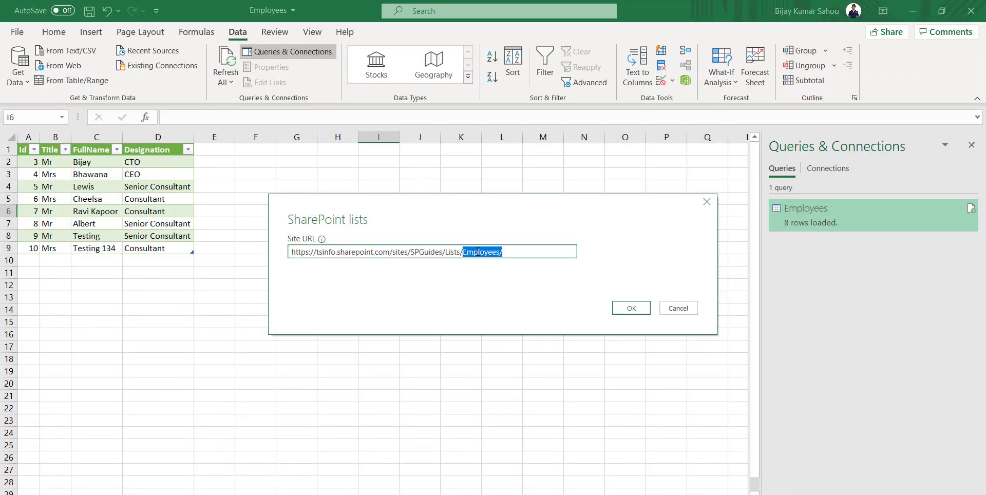
key(BackSpace)
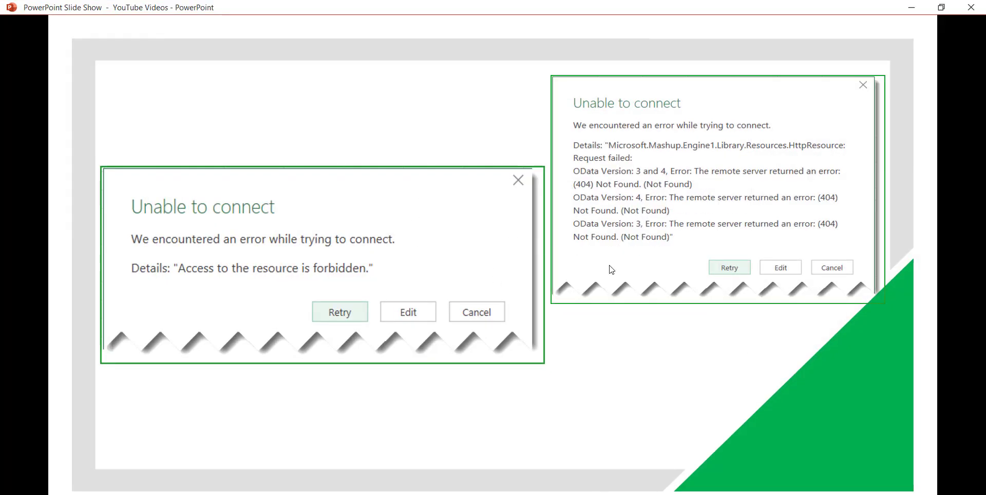
click(593, 322)
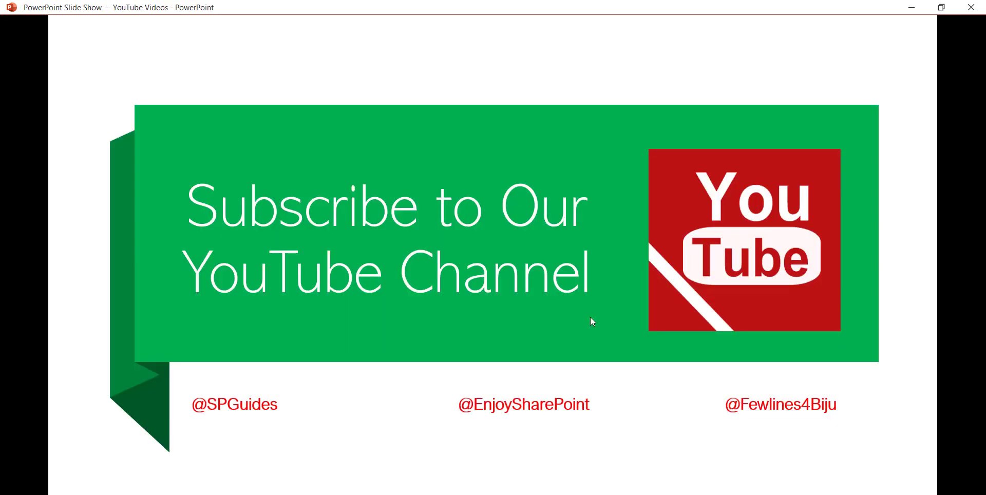